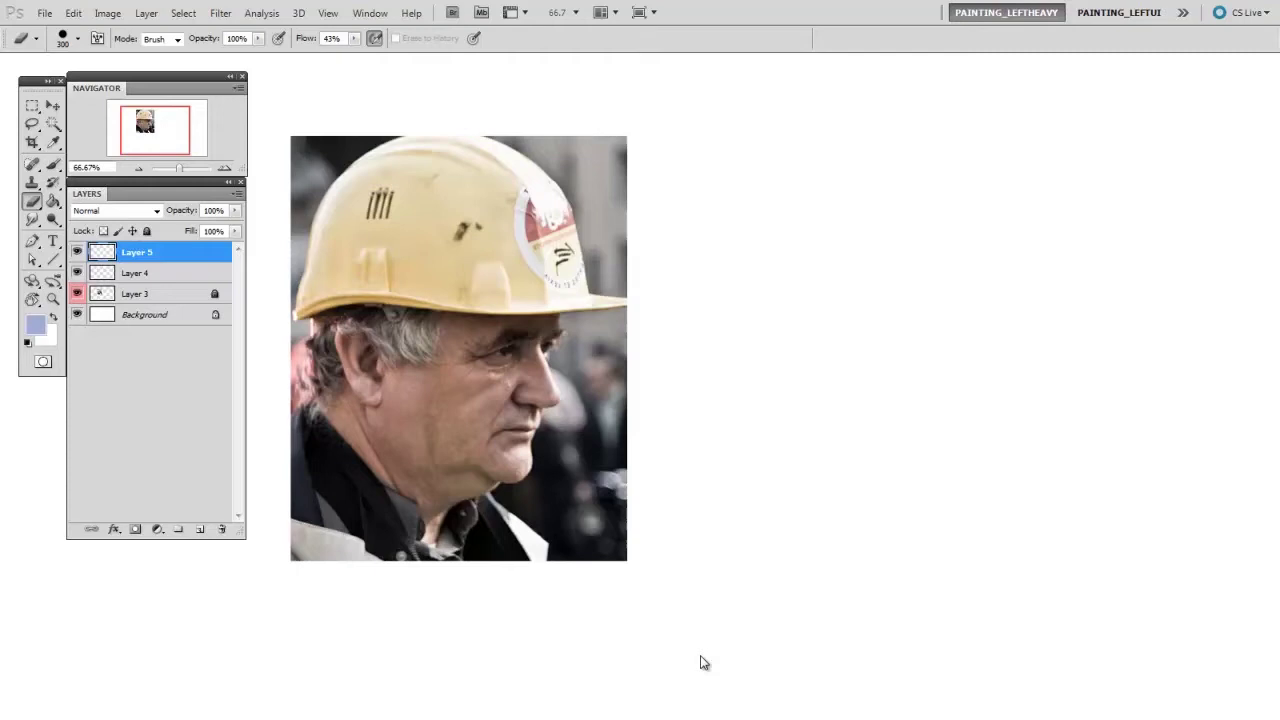
- Sketch the head's construction shapes beside the photo in pale blue: round skull, jaw oval, projecting nose and slanted visor line
key(b)
drag(799, 360, 758, 470)
drag(772, 420, 1027, 318)
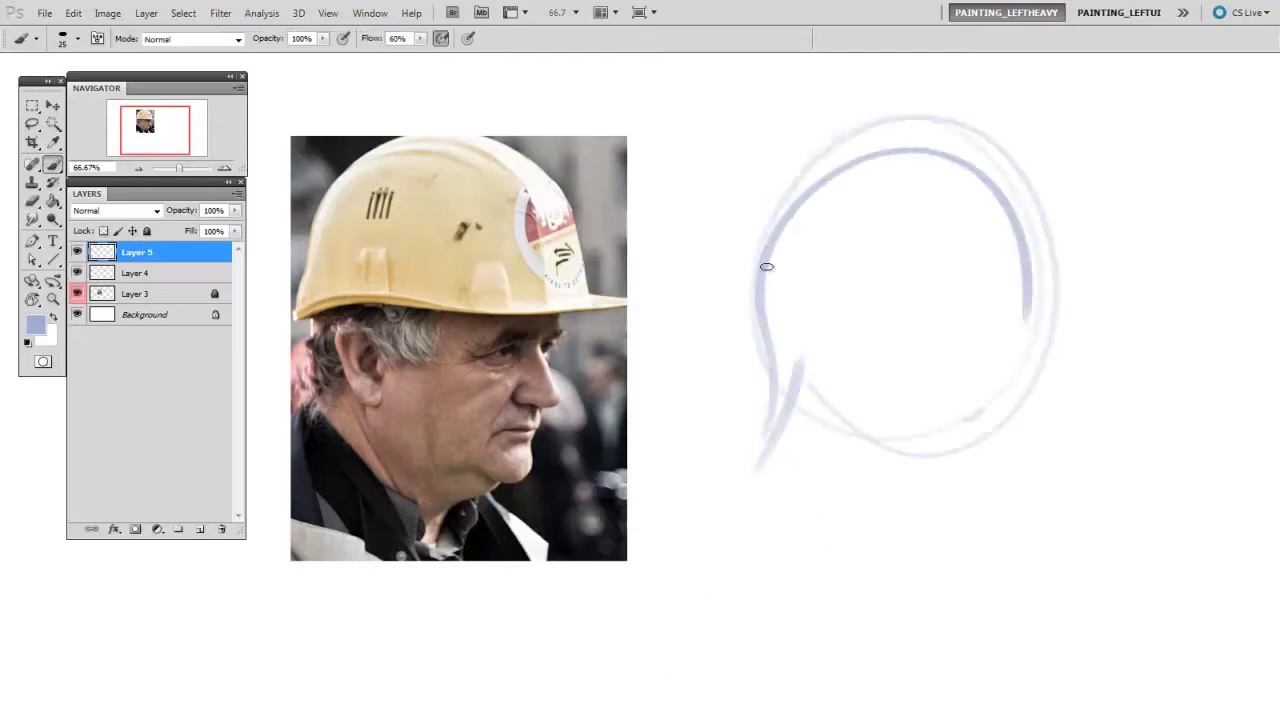
drag(1046, 196, 758, 472)
drag(797, 400, 968, 521)
mouse_move(1050, 345)
mouse_down()
mouse_move(1089, 506)
mouse_move(1050, 514)
mouse_up()
drag(1085, 483, 1020, 503)
drag(1020, 313, 1180, 259)
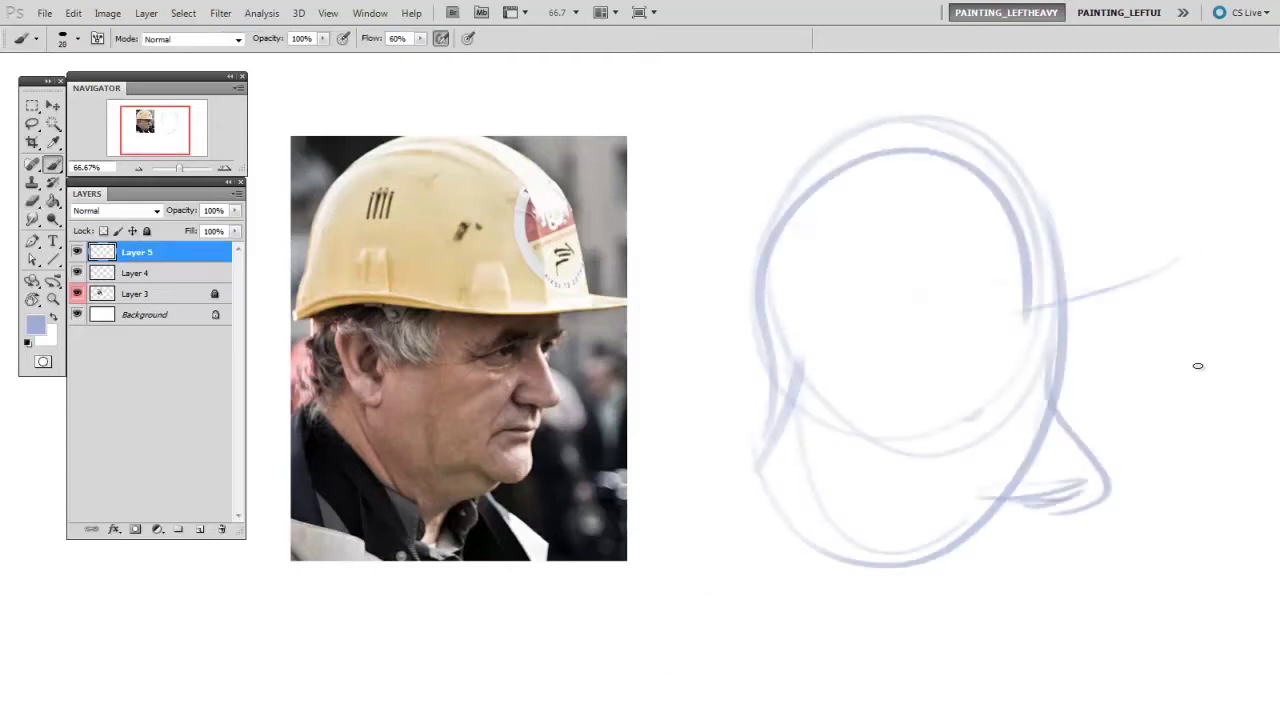
- Sketch the helmet brim across the head and rework the front of the face into a straighter profile
drag(1199, 363, 752, 337)
drag(815, 354, 1180, 339)
drag(1060, 365, 1050, 495)
key(e)
key(b)
mouse_move(1048, 430)
mouse_down()
mouse_move(995, 516)
mouse_move(1074, 376)
mouse_up()
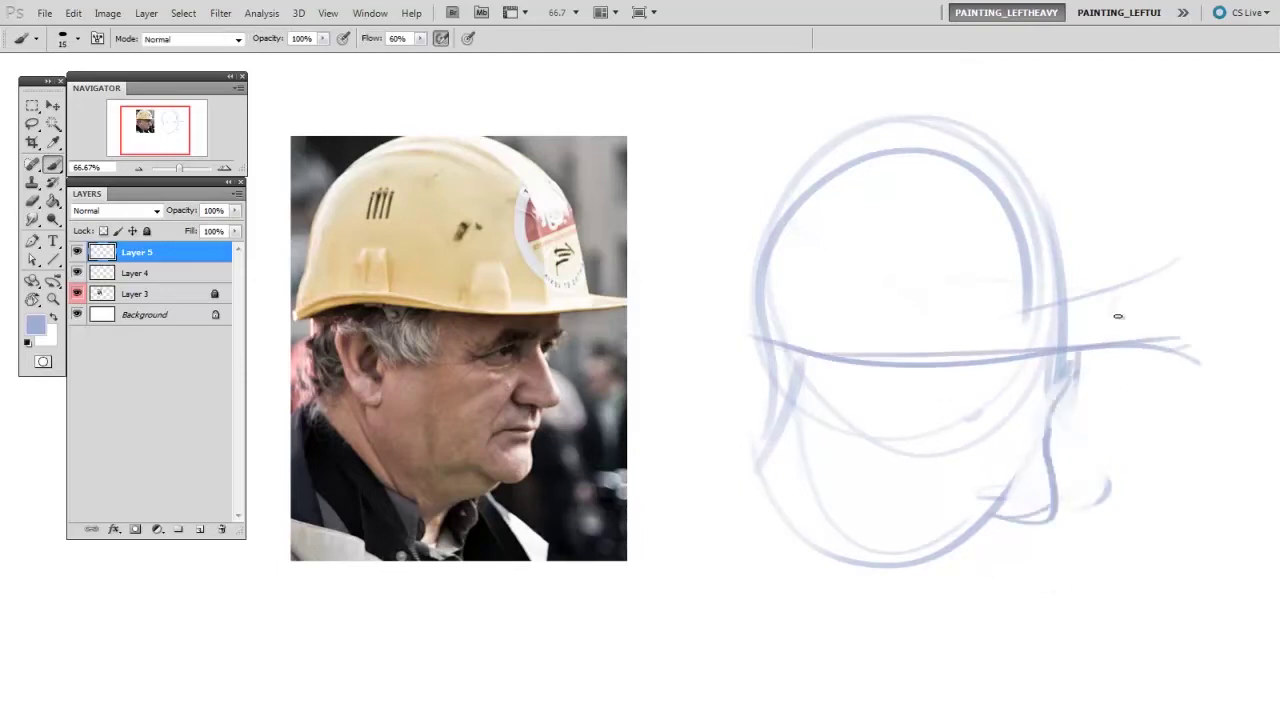
- Rough in the tall helmet dome, jaw line, neck, ear and back of the head
drag(1121, 321, 1115, 212)
mouse_move(1131, 343)
mouse_down()
mouse_move(926, 68)
mouse_move(768, 315)
mouse_up()
mouse_move(866, 386)
mouse_down()
mouse_move(879, 454)
mouse_move(892, 458)
mouse_move(857, 431)
mouse_move(900, 467)
mouse_move(929, 563)
mouse_up()
drag(1005, 522, 911, 594)
drag(768, 442, 937, 607)
mouse_move(858, 542)
mouse_down()
mouse_move(766, 440)
mouse_move(787, 388)
mouse_up()
drag(784, 388, 754, 322)
- Rough in the facial features: brow, eye, pointed nose, lips and chin along the profile
mouse_move(978, 398)
mouse_down()
mouse_move(1064, 384)
mouse_move(1066, 450)
mouse_up()
mouse_move(1065, 402)
mouse_down()
mouse_move(1110, 435)
mouse_move(1054, 440)
mouse_up()
mouse_move(1073, 387)
mouse_down()
mouse_move(1057, 436)
mouse_move(1112, 371)
mouse_up()
drag(1110, 373, 1088, 390)
drag(1093, 344, 1110, 378)
drag(1062, 446, 1068, 498)
drag(1080, 502, 1040, 523)
drag(1067, 384, 1012, 386)
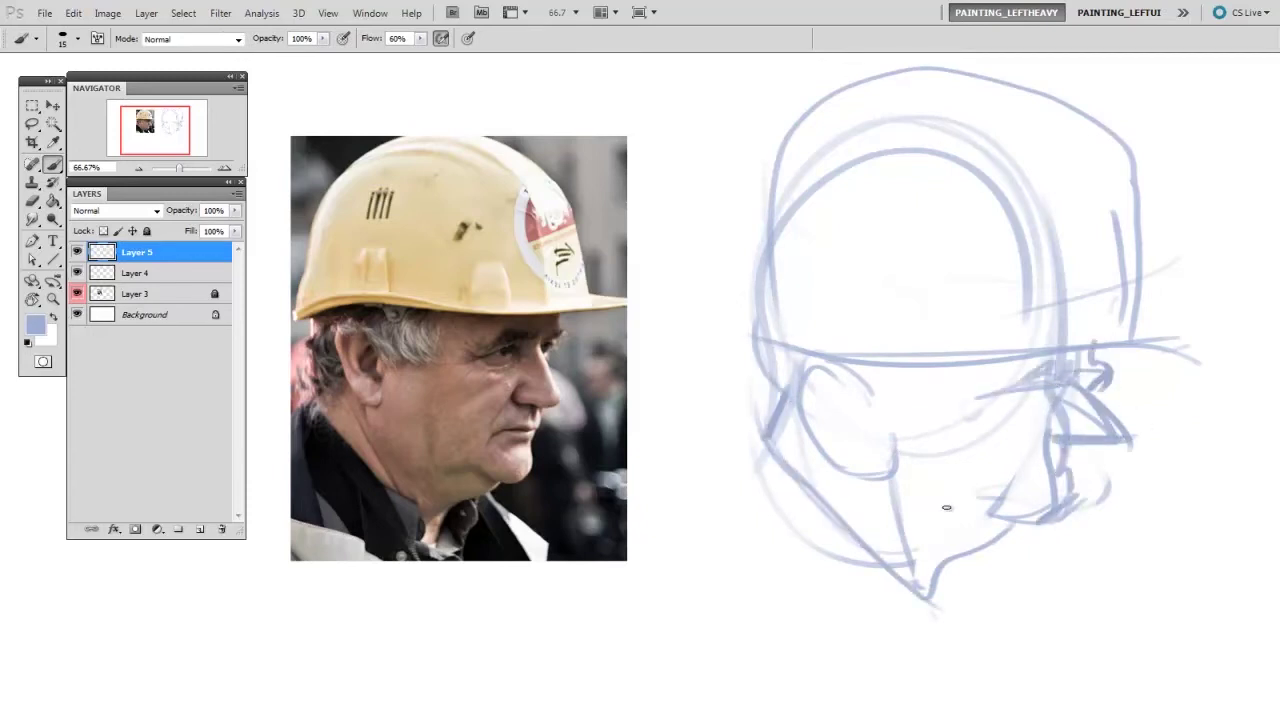
- Erase the excess construction lines inside the head and shift the sketch slightly down toward the photo
key(e)
drag(870, 142, 1048, 380)
key(bracketleft)
key(bracketleft)
key(bracketleft)
key(bracketleft)
drag(1055, 490, 1036, 372)
key(v)
drag(1035, 462, 1014, 474)
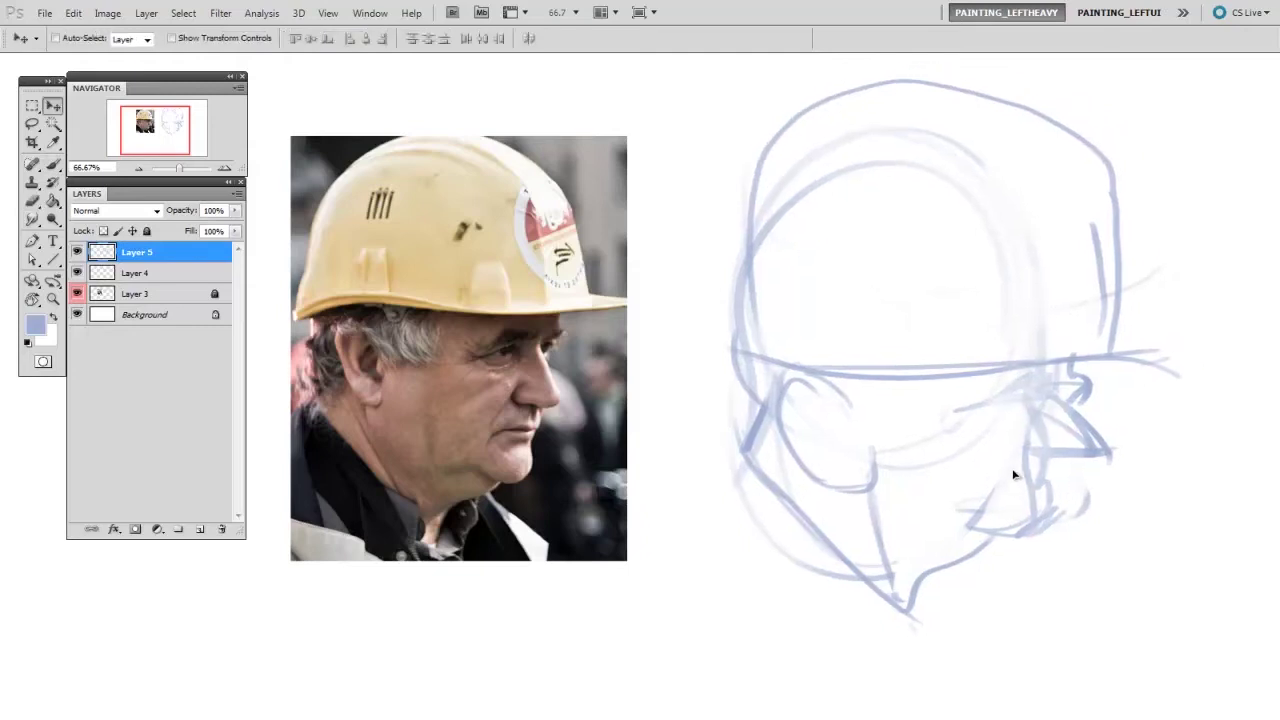
- Fade the sketch layer, add a new layer above it, and draw the brows, eyes and nose in black
drag(235, 211, 185, 233)
key(ctrl+shift+alt+n)
key(b)
key(d)
mouse_move(1011, 397)
mouse_down()
mouse_move(1030, 390)
mouse_move(1015, 372)
mouse_move(1088, 371)
mouse_move(1069, 374)
mouse_move(1092, 380)
mouse_move(1082, 462)
mouse_move(1110, 446)
mouse_up()
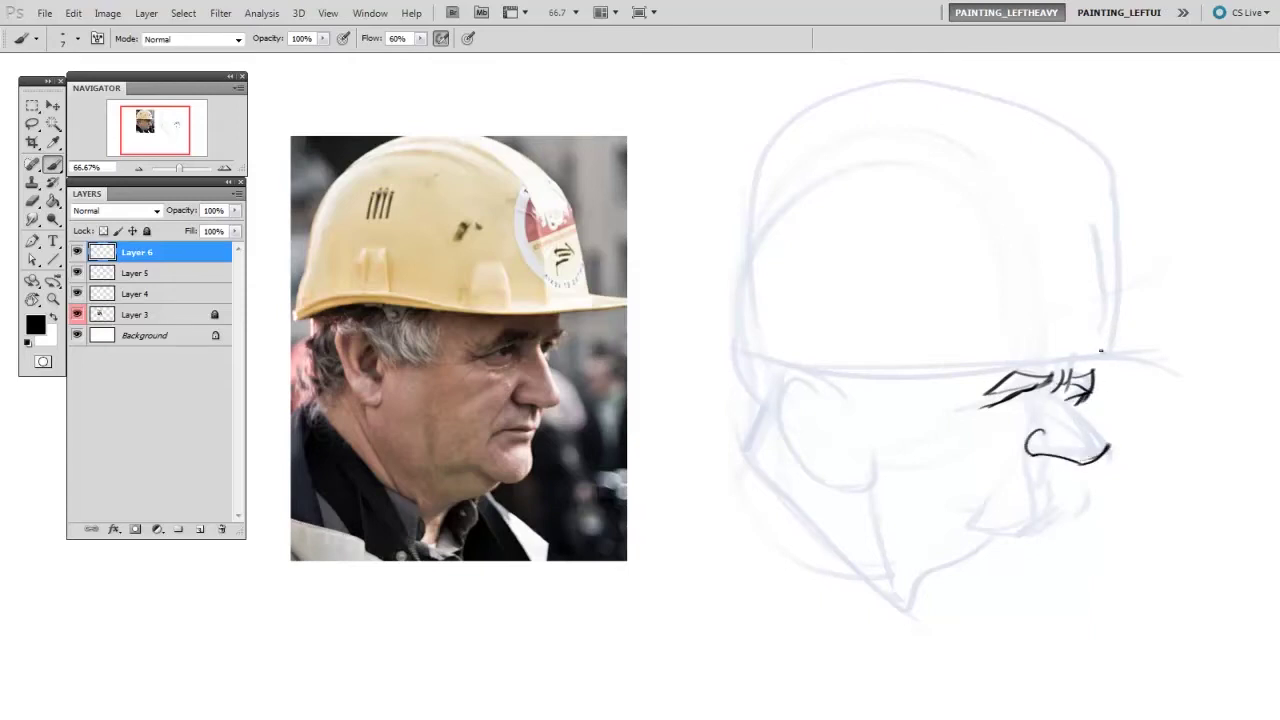
- Draw the nose bridge, lips, heavy chin and front neck line in black over the rough sketch, erasing stray chin marks
mouse_move(1060, 386)
mouse_down()
mouse_move(1110, 450)
mouse_move(1053, 483)
mouse_move(994, 490)
mouse_move(1070, 478)
mouse_move(1056, 484)
mouse_move(1090, 574)
mouse_up()
mouse_move(967, 538)
mouse_down()
mouse_move(1042, 568)
mouse_move(1085, 543)
mouse_up()
key(e)
drag(1093, 550, 1084, 574)
key(b)
drag(1009, 558, 971, 573)
drag(910, 608, 1005, 558)
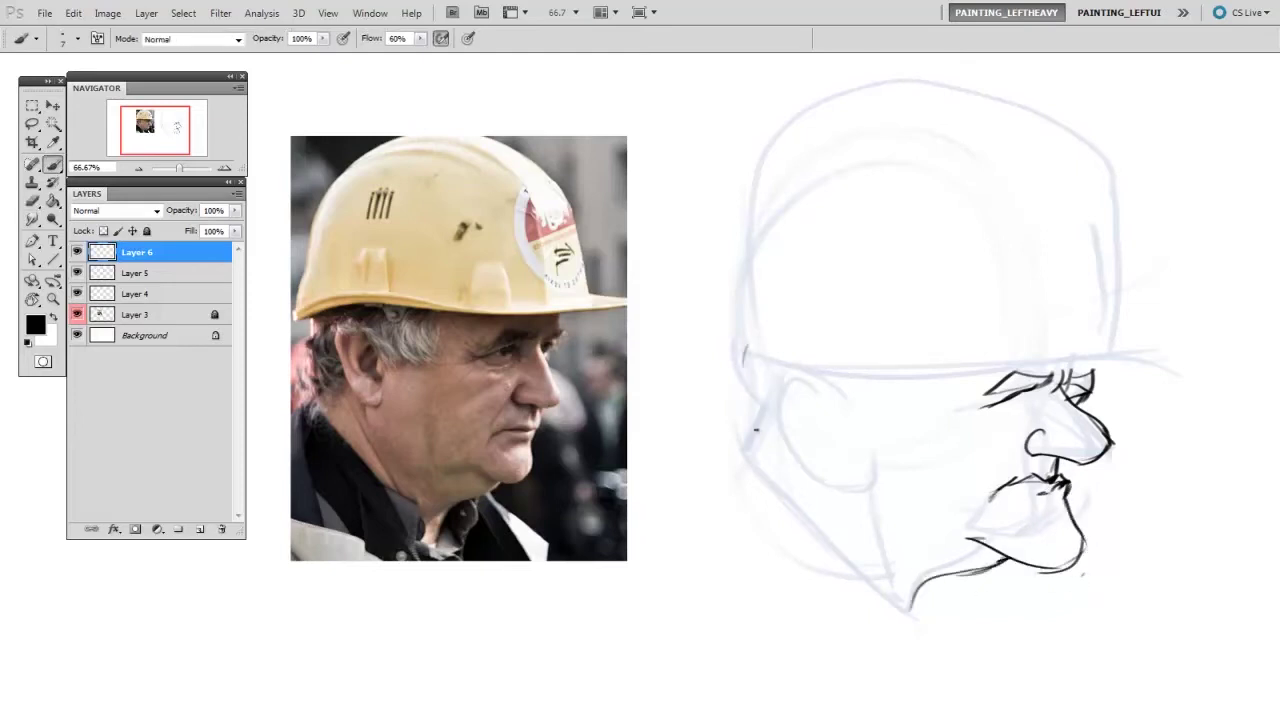
- Draw the back of the head, large ear and jagged sideburn hair, and add detail to the eyes
drag(744, 346, 766, 446)
drag(752, 418, 786, 456)
mouse_move(788, 372)
mouse_down()
mouse_move(794, 443)
mouse_move(852, 504)
mouse_up()
drag(866, 456, 856, 500)
mouse_move(820, 378)
mouse_down()
mouse_move(878, 448)
mouse_move(906, 416)
mouse_up()
drag(918, 392, 908, 442)
drag(922, 374, 918, 420)
mouse_move(904, 436)
mouse_down()
mouse_move(924, 363)
mouse_move(985, 396)
mouse_move(971, 411)
mouse_move(1088, 408)
mouse_up()
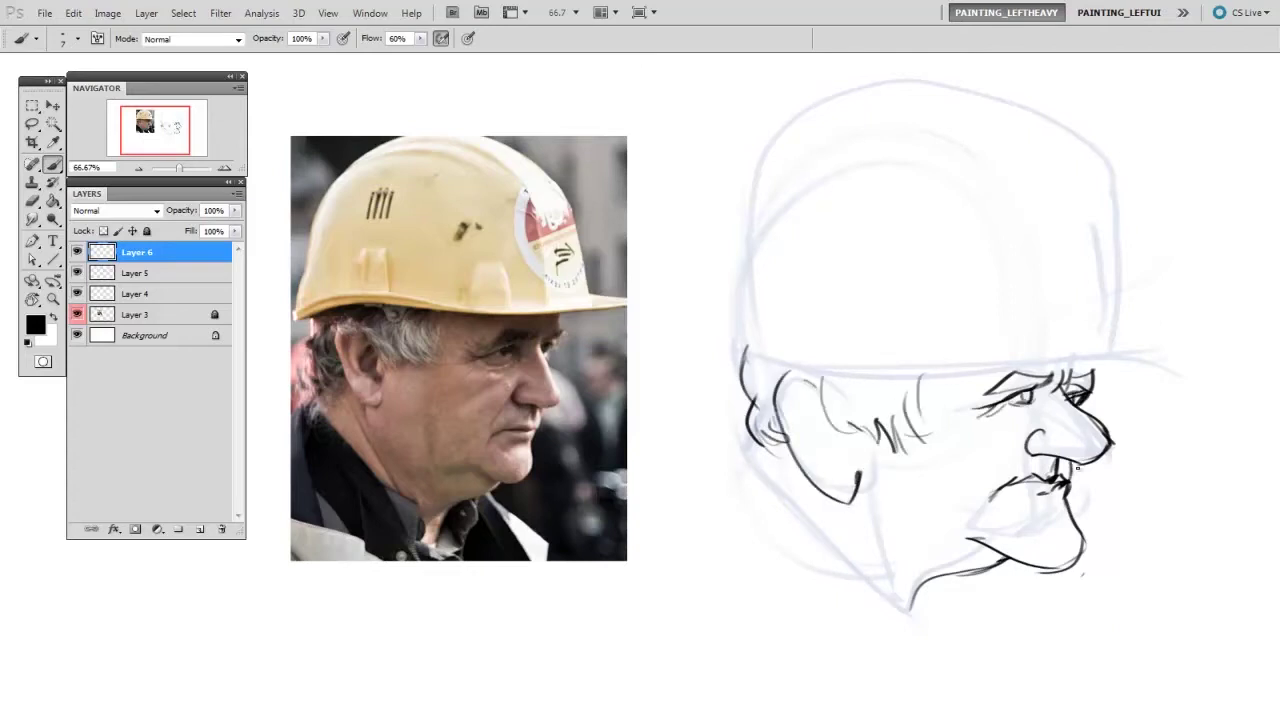
- Add a new layer and draw the hard hat's brim and dome outline with a thicker black line
key(ctrl+alt+shift+n)
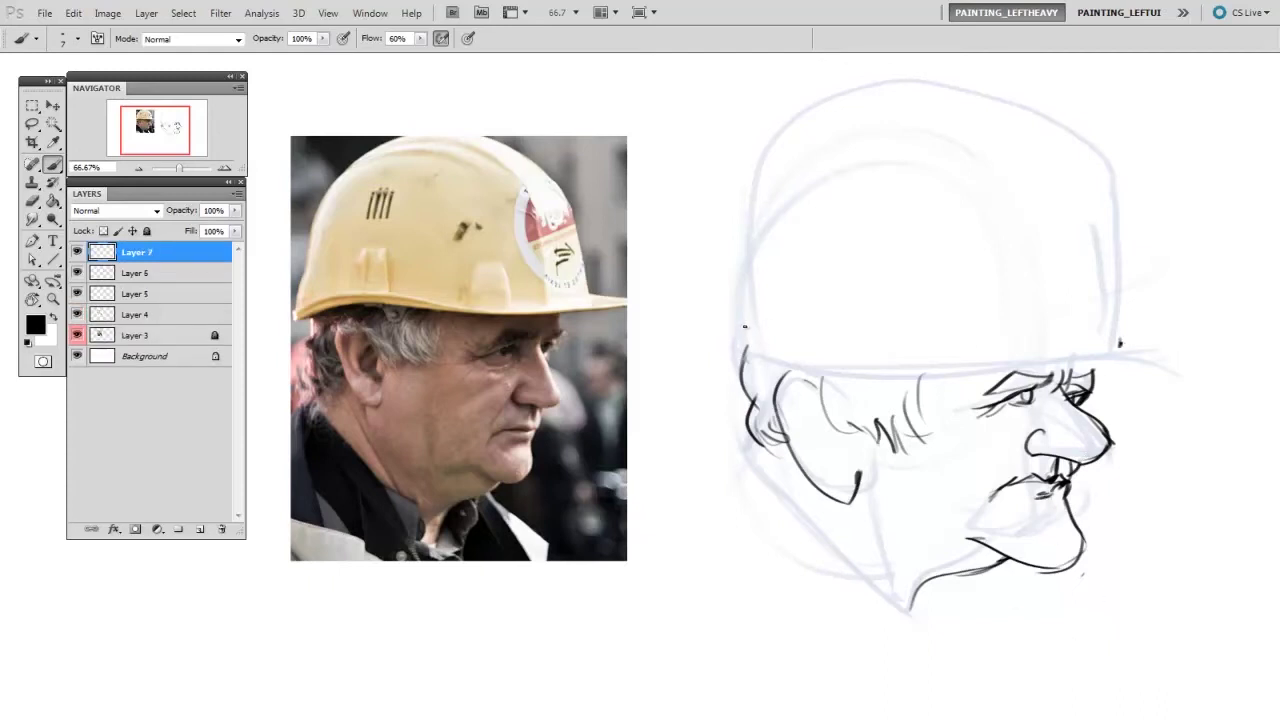
key(])
key(])
key(])
mouse_move(736, 331)
mouse_down()
mouse_move(942, 328)
mouse_move(994, 351)
mouse_move(1197, 356)
mouse_up()
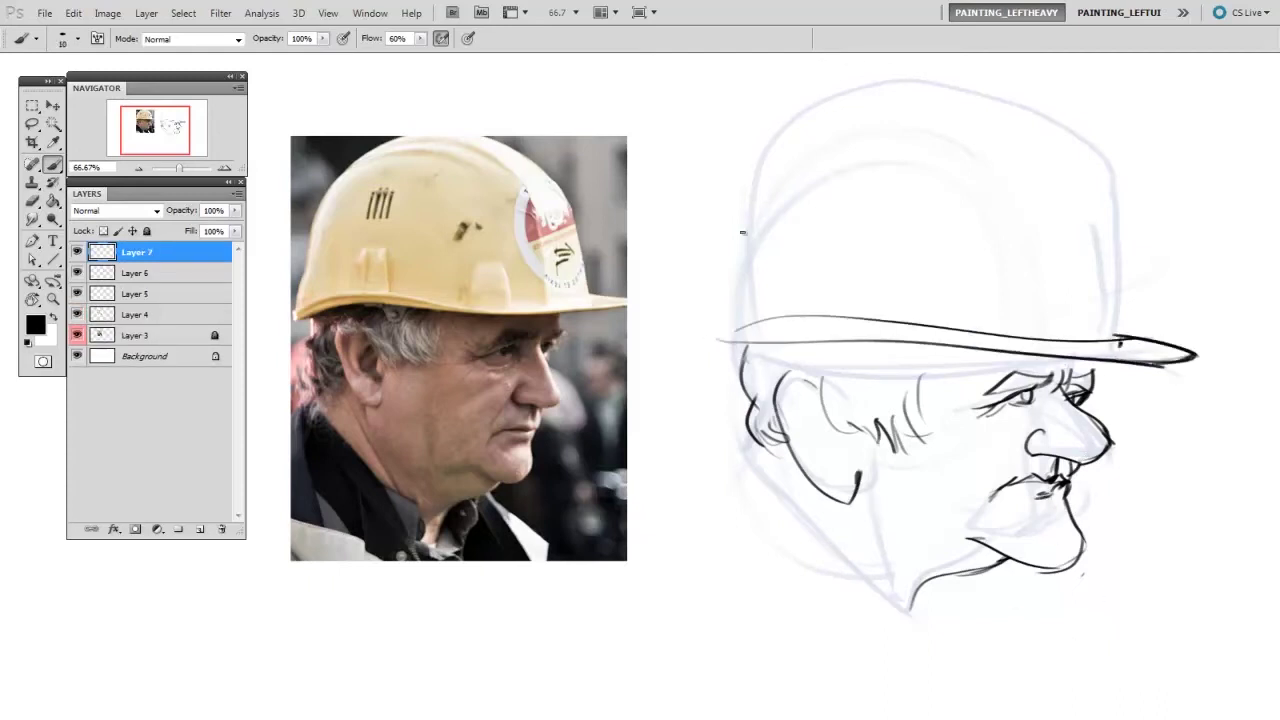
mouse_move(722, 342)
mouse_down()
mouse_move(745, 244)
mouse_move(812, 102)
mouse_move(1128, 335)
mouse_up()
drag(1120, 290, 1126, 345)
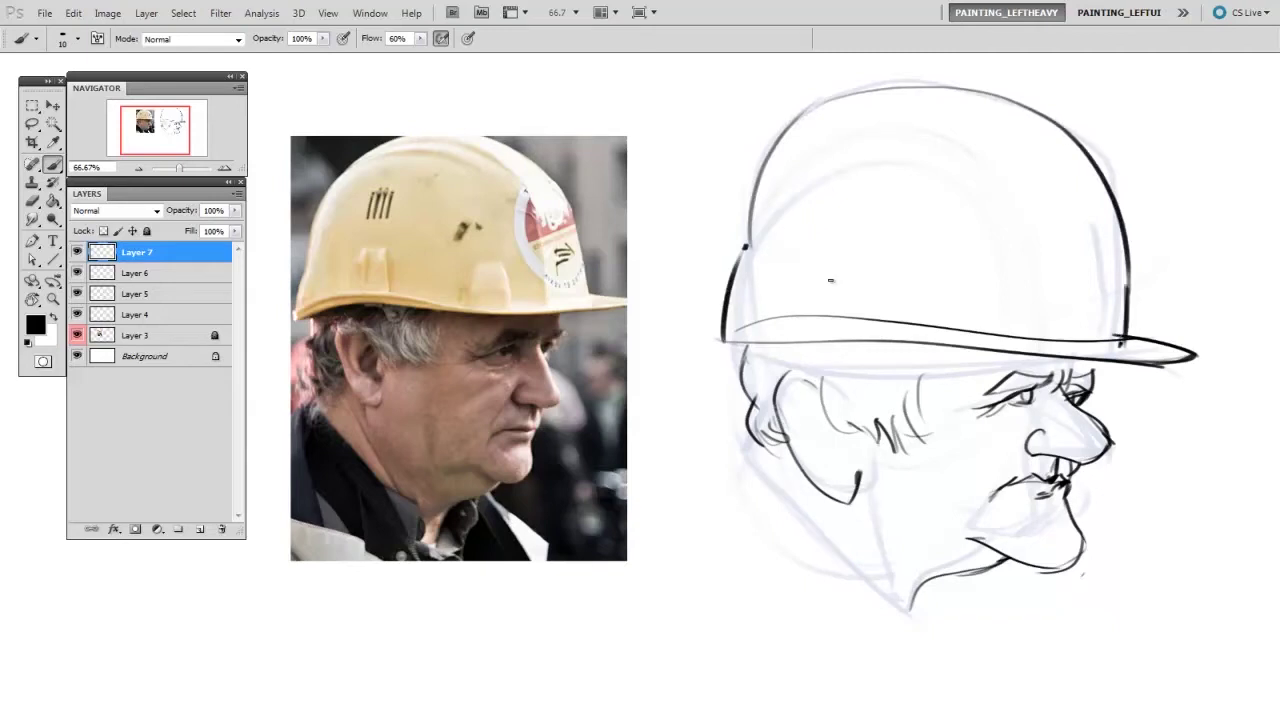
- Add the two side slots, the curved front ridge and the oval badge to the hard hat
drag(828, 310, 882, 320)
drag(980, 330, 1018, 326)
mouse_move(848, 98)
mouse_down()
mouse_move(1060, 300)
mouse_move(1062, 345)
mouse_up()
drag(1039, 213, 1062, 309)
drag(1058, 188, 1111, 190)
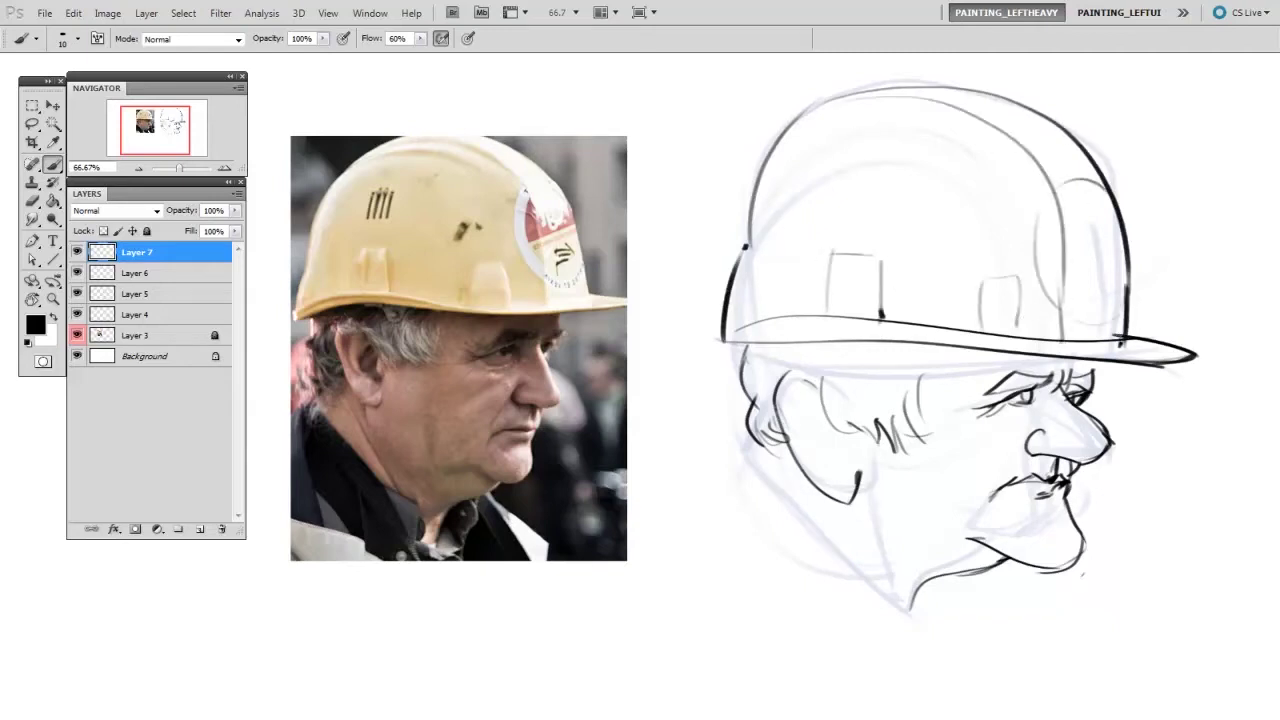
- Darken the far brow under the visor and merge the helmet layer into the face line layer
key([)
mouse_move(1084, 367)
mouse_down()
mouse_move(1106, 366)
mouse_move(1090, 402)
mouse_up()
key(e)
key(ctrl+e)
key(b)
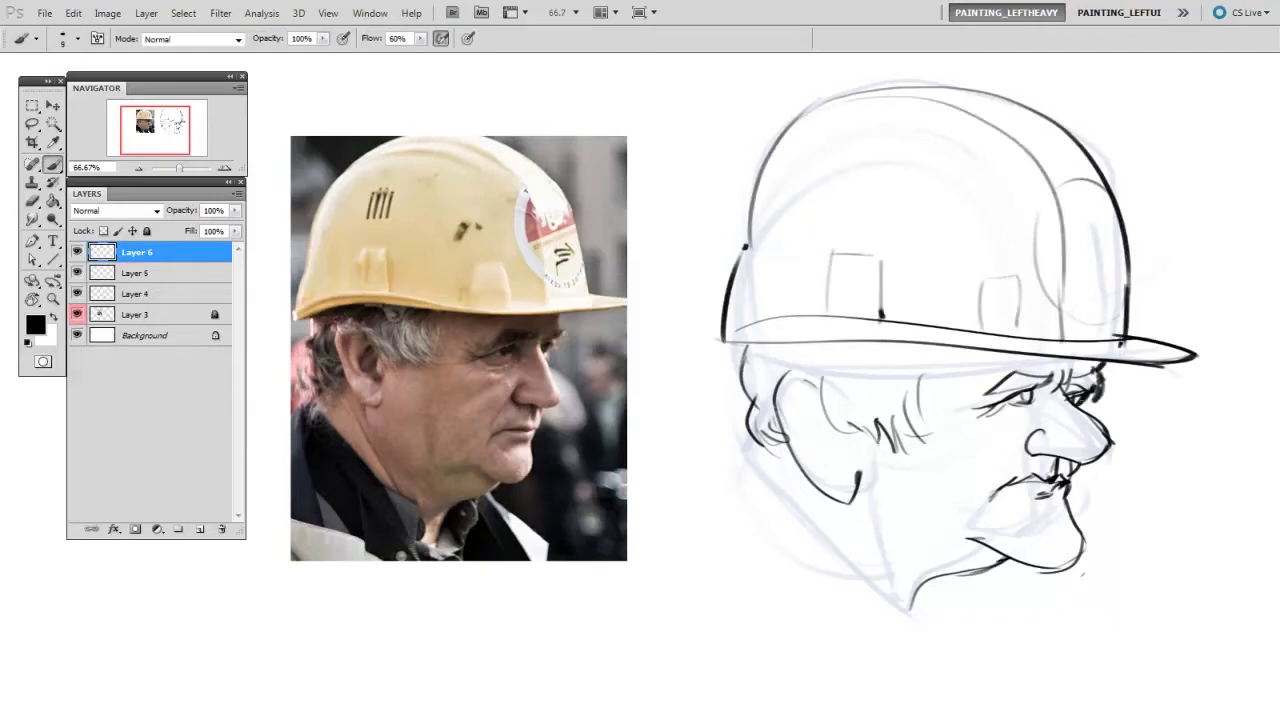
- Add the eye crease, nostril and cheek fold lines, and trim the outline at the nose tip
mouse_move(964, 404)
mouse_down()
mouse_move(1043, 429)
mouse_move(1031, 455)
mouse_up()
key(e)
key(b)
drag(1028, 456, 988, 472)
key(e)
key(bracketright)
key(bracketright)
key(bracketright)
key(bracketright)
drag(1110, 440, 1094, 423)
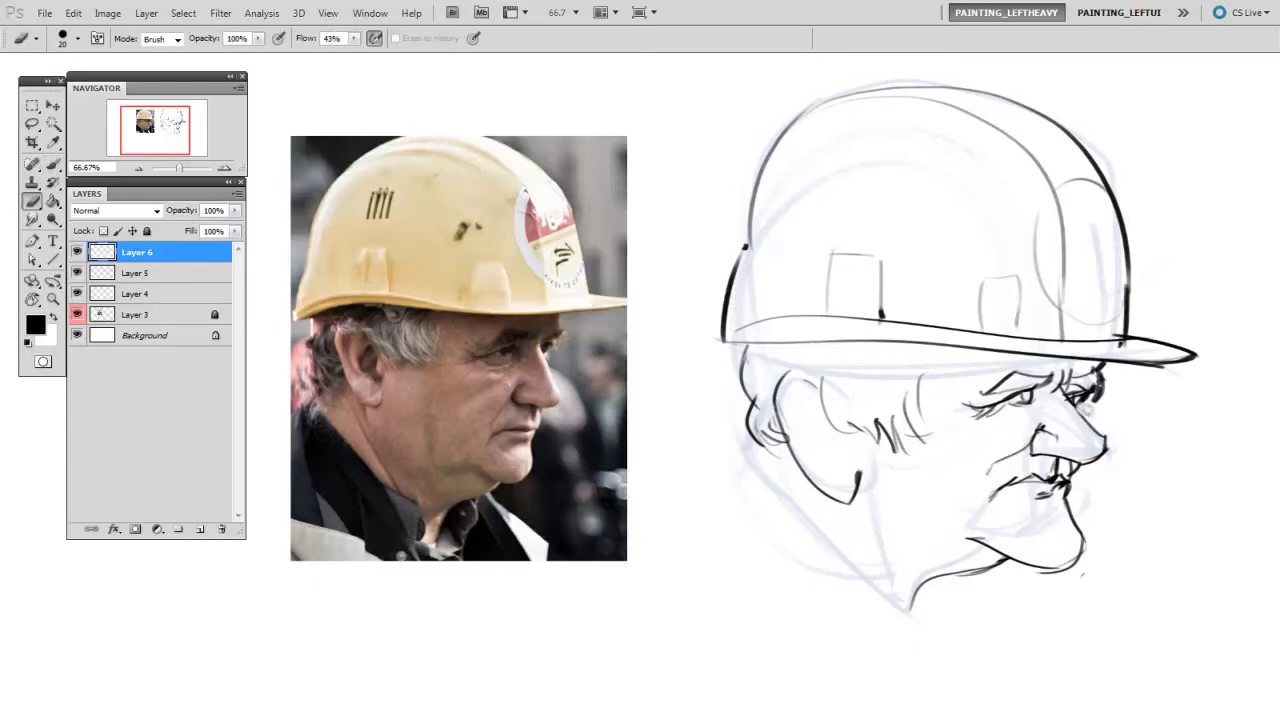
- Add the hairline, cheek and inner ear details, and draw the back of the neck and shirt collar
key(b)
drag(942, 344, 924, 372)
drag(930, 458, 922, 528)
drag(850, 496, 848, 524)
drag(798, 406, 828, 456)
drag(822, 452, 842, 470)
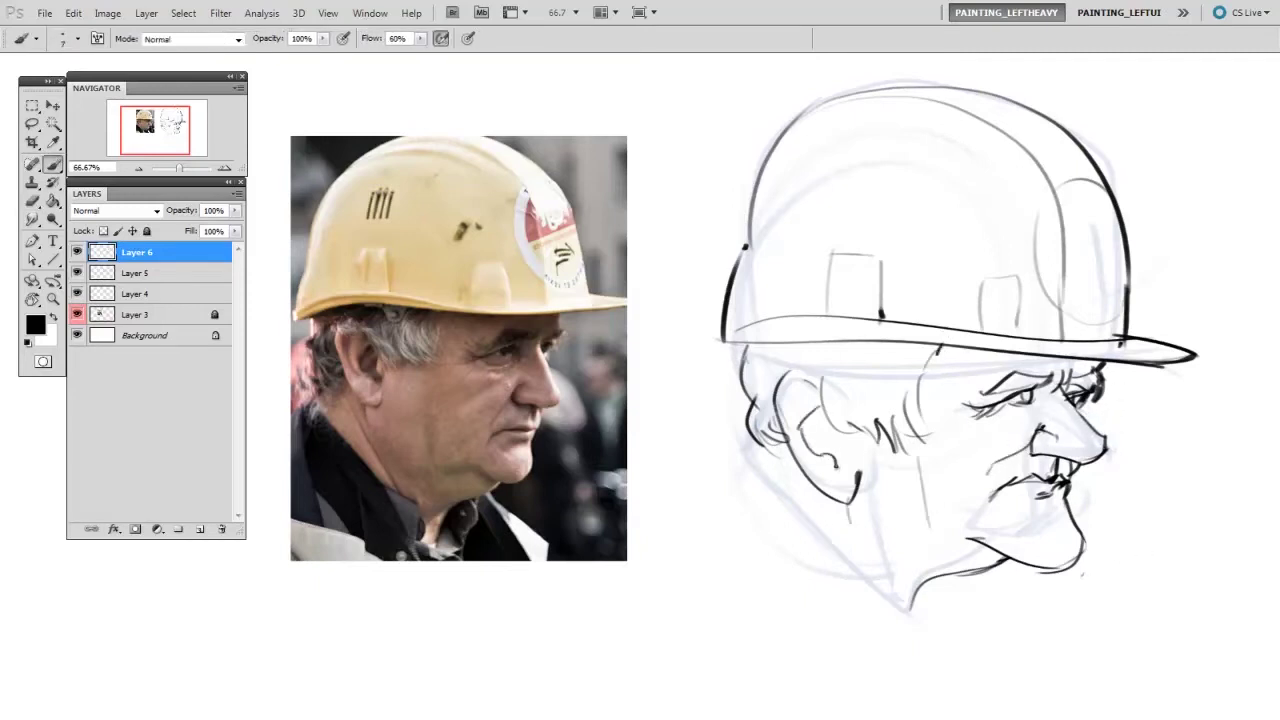
drag(850, 426, 832, 460)
drag(742, 428, 896, 620)
drag(958, 590, 905, 622)
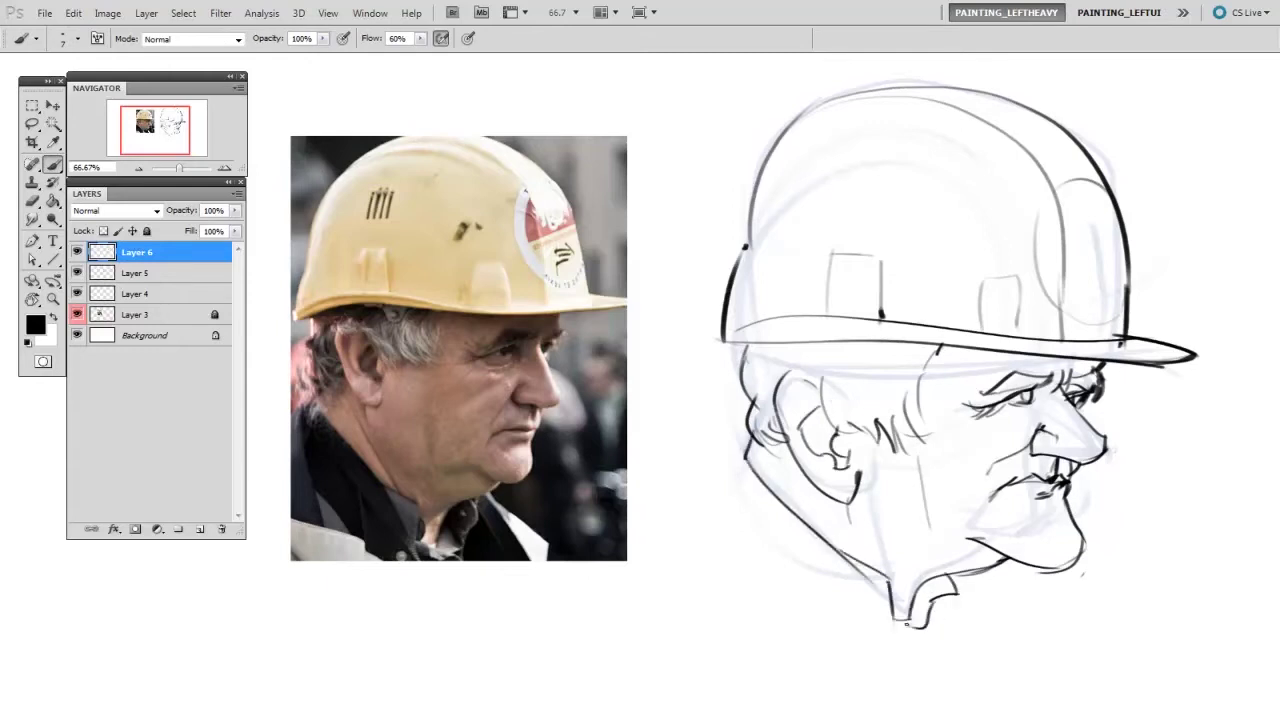
- Draw four short parallel tally marks on the side of the hard hat
drag(848, 163, 842, 192)
drag(858, 161, 851, 194)
drag(868, 160, 862, 194)
drag(879, 162, 874, 193)
key(e)
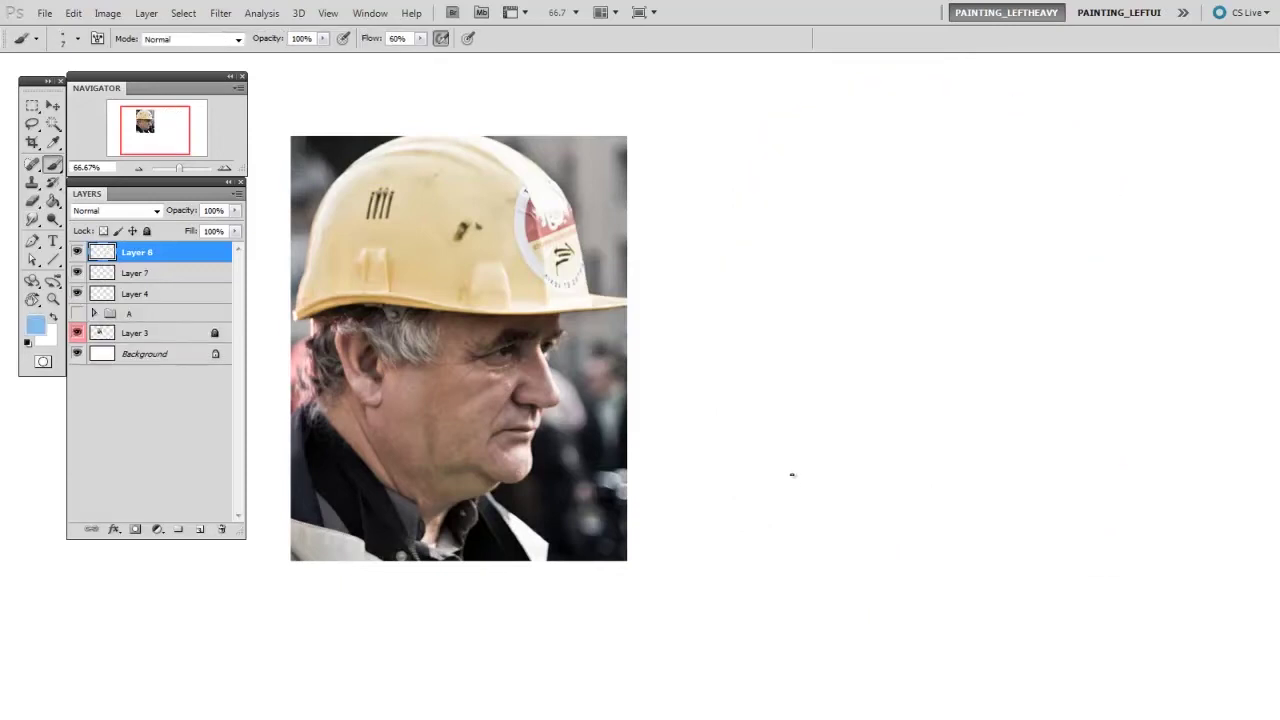
- Start a second caricature in light blue with a larger brush, sketching a smaller helmet, flat brim and long back of head
key(bracketright)
key(bracketright)
key(bracketright)
key(bracketright)
drag(797, 511, 771, 236)
drag(834, 132, 984, 256)
drag(766, 279, 1008, 286)
drag(980, 289, 1084, 285)
drag(759, 282, 876, 142)
drag(751, 184, 759, 274)
drag(802, 345, 828, 515)
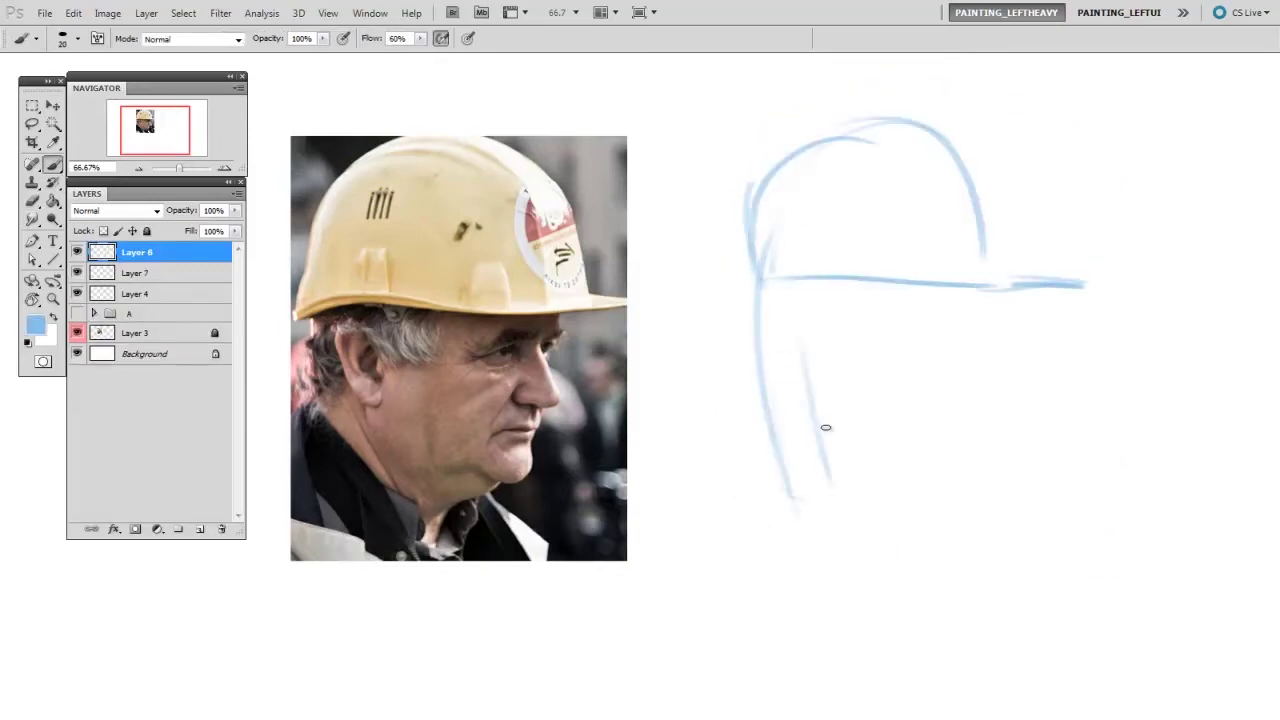
- Rough in the second head's wide jaw, protruding chin and front face line
drag(806, 430, 950, 577)
mouse_move(822, 522)
mouse_down()
mouse_move(932, 545)
mouse_move(940, 500)
mouse_up()
key(e)
key(b)
drag(807, 445, 925, 502)
mouse_move(862, 496)
mouse_down()
mouse_move(990, 509)
mouse_move(1033, 552)
mouse_up()
drag(1058, 540, 1072, 401)
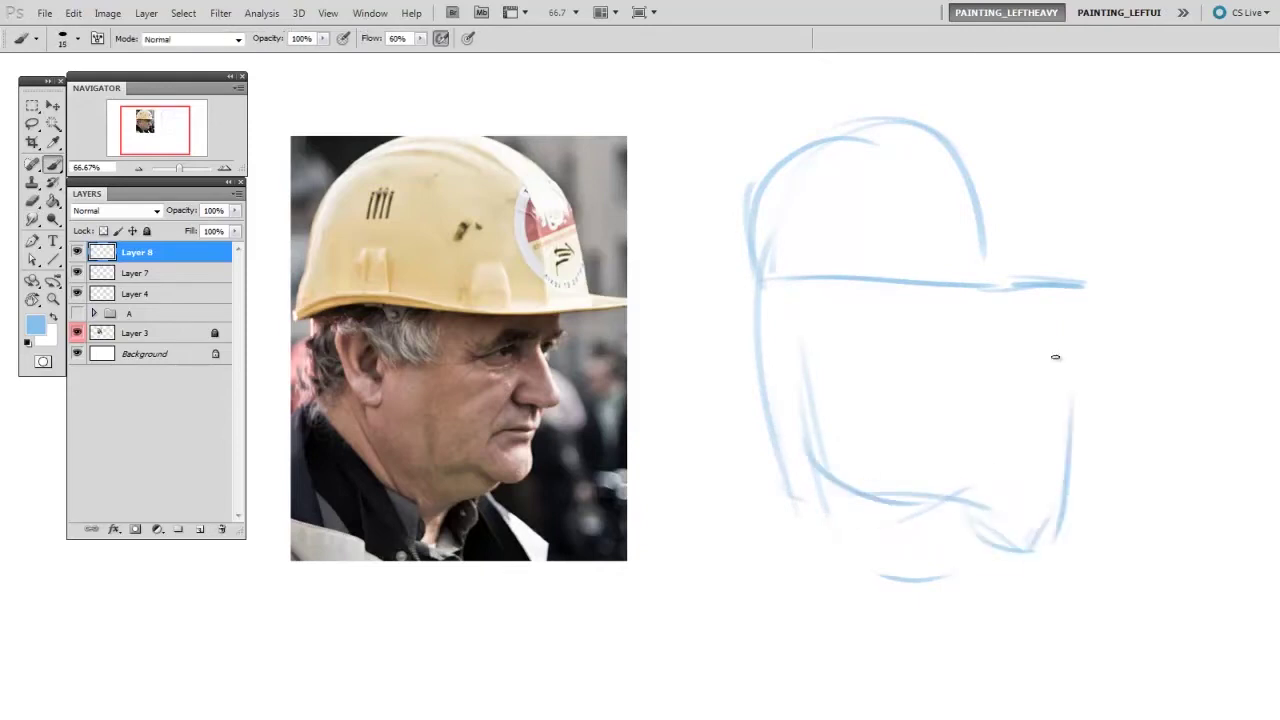
- Rework the helmet with a curved dome and upturned visor, and sketch the ear and far eye socket
drag(1046, 288, 1040, 350)
key(e)
mouse_move(806, 274)
mouse_down()
mouse_move(1040, 265)
mouse_move(770, 200)
mouse_up()
key(b)
mouse_move(947, 150)
mouse_down()
mouse_move(998, 222)
mouse_move(770, 272)
mouse_up()
mouse_move(1005, 252)
mouse_down()
mouse_move(809, 280)
mouse_move(1120, 234)
mouse_up()
drag(1118, 237, 1020, 262)
mouse_move(852, 330)
mouse_down()
mouse_move(854, 420)
mouse_move(868, 400)
mouse_up()
drag(1073, 323, 1042, 348)
drag(1042, 305, 1072, 321)
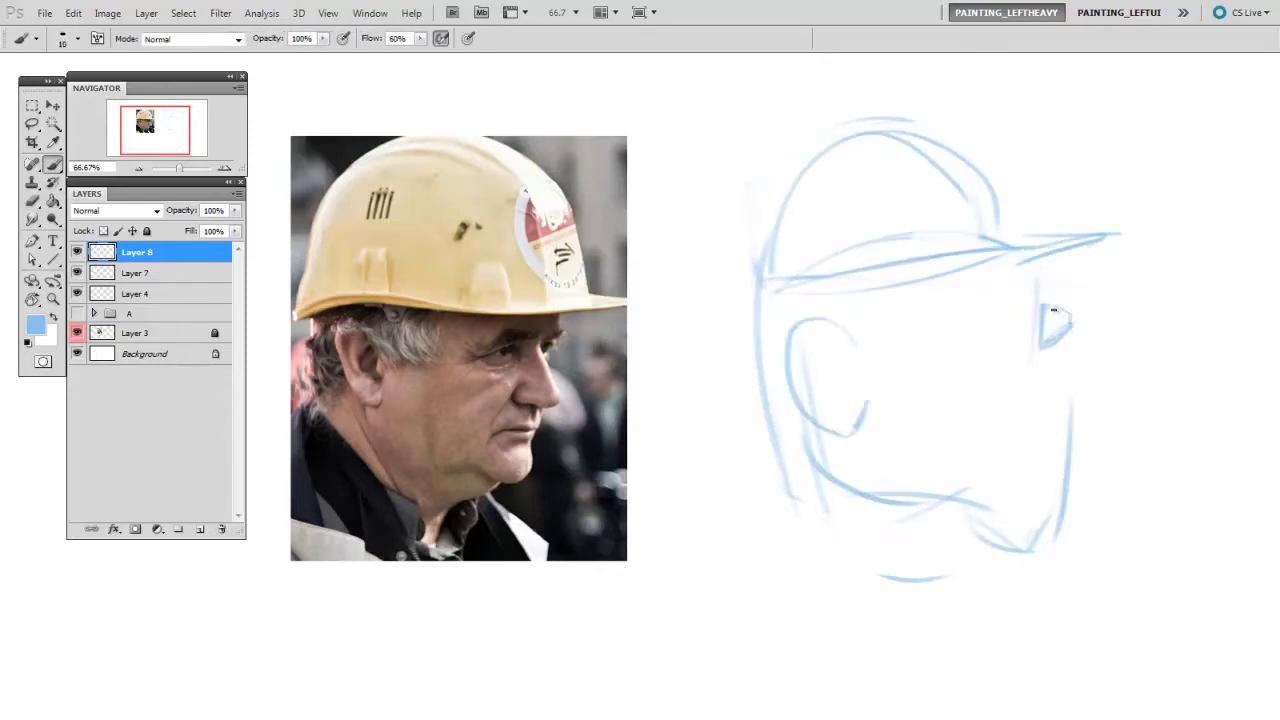
- Sketch the large drooping nose, the line beneath it and the near brow on the second face
drag(1047, 268, 1056, 307)
key([)
drag(1048, 346, 1092, 462)
drag(1020, 438, 1091, 441)
mouse_move(1080, 440)
mouse_down()
mouse_move(1025, 438)
mouse_move(1105, 437)
mouse_up()
mouse_move(992, 343)
mouse_down()
mouse_move(974, 346)
mouse_move(1020, 306)
mouse_move(1054, 333)
mouse_move(1084, 328)
mouse_up()
- Clean up the mouth area and sketch the lips, rounded chin, nostril and cheek fold of the second face
key(e)
key(b)
key(e)
key([)
key([)
key([)
key([)
key([)
key(b)
key(e)
drag(1006, 473, 1068, 458)
key(b)
mouse_move(1054, 434)
mouse_down()
mouse_move(1060, 512)
mouse_move(1035, 549)
mouse_up()
drag(1076, 450, 1064, 470)
drag(1018, 386, 1012, 402)
mouse_move(1007, 412)
mouse_down()
mouse_move(972, 449)
mouse_move(997, 473)
mouse_up()
key(e)
drag(990, 430, 972, 449)
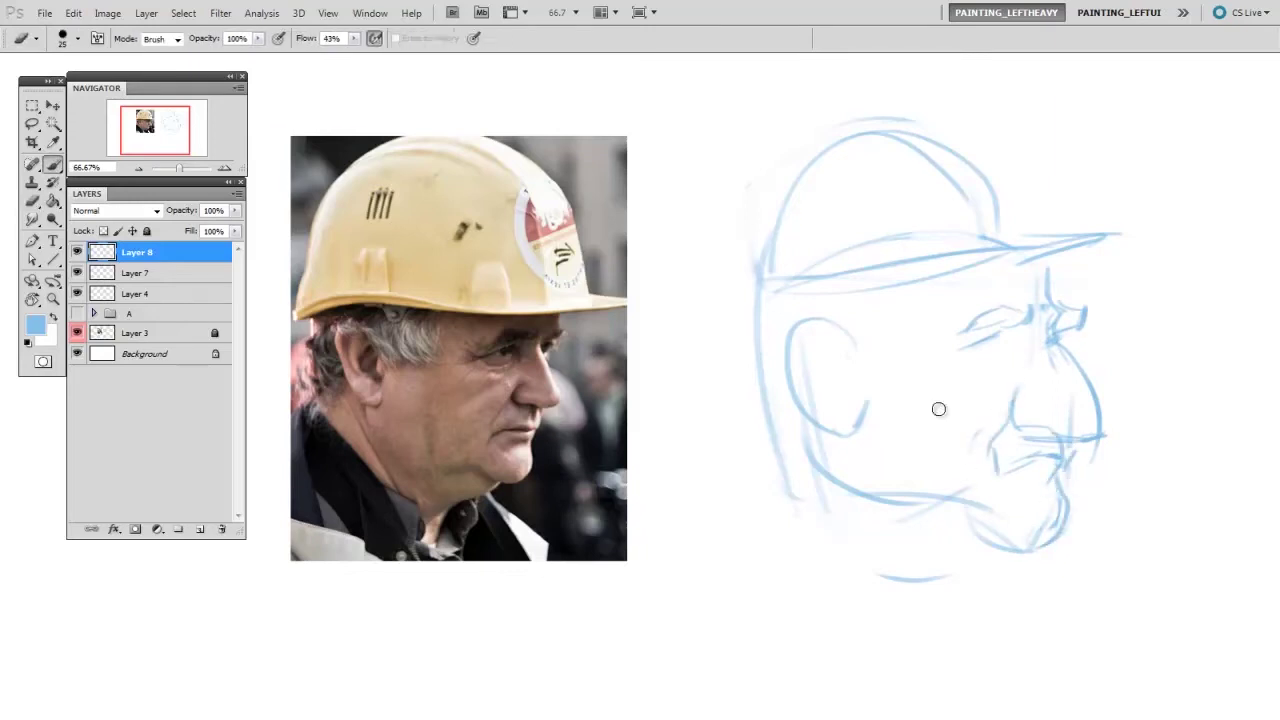
- Draw the cheek line and the front and back of the thin neck, softening stray marks with the eraser
key(b)
drag(906, 374, 908, 498)
drag(811, 470, 889, 558)
drag(990, 546, 898, 642)
drag(842, 497, 887, 665)
key(e)
drag(938, 566, 900, 640)
key(b)
key([)
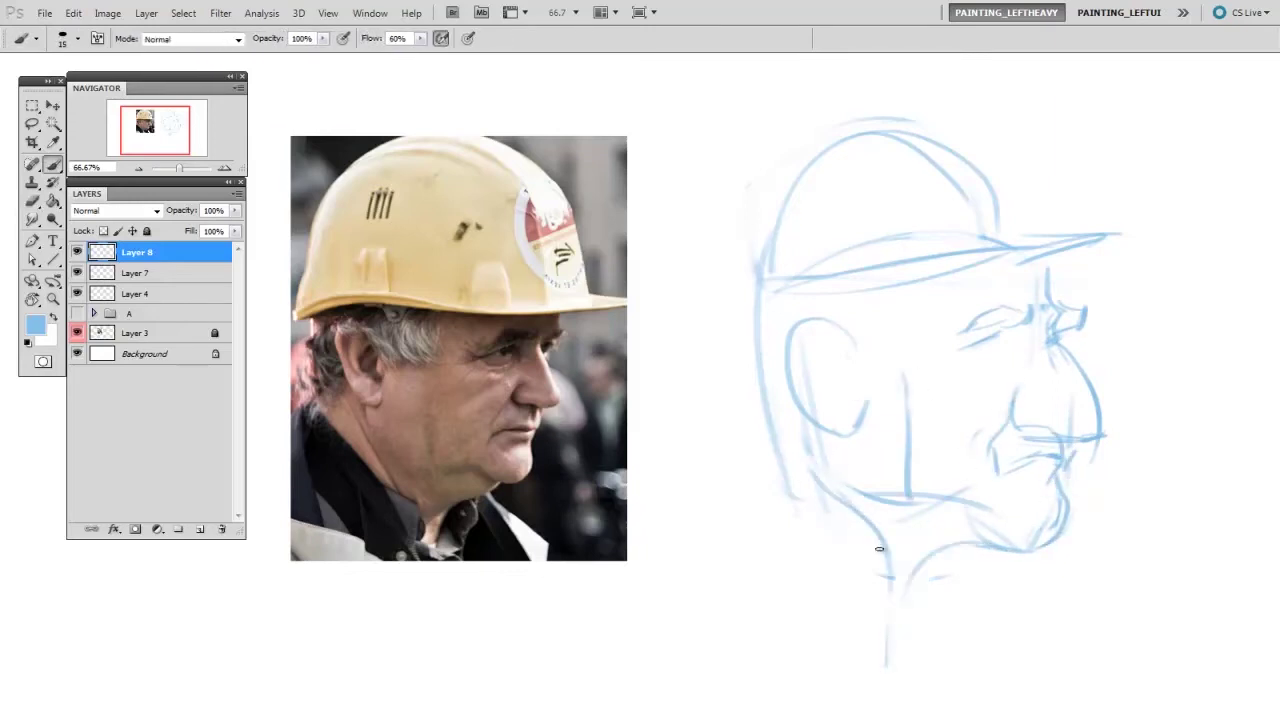
- Sketch the jacket collar behind the neck and the hair at the back of the second face's head
drag(746, 497, 772, 495)
drag(768, 500, 868, 601)
drag(752, 346, 790, 447)
drag(756, 312, 762, 428)
- Reshape the back and crown of the helmet into a fuller dome, erasing the old inner lines
mouse_move(736, 282)
mouse_down()
mouse_move(766, 279)
mouse_move(896, 124)
mouse_up()
key(e)
drag(802, 178, 886, 134)
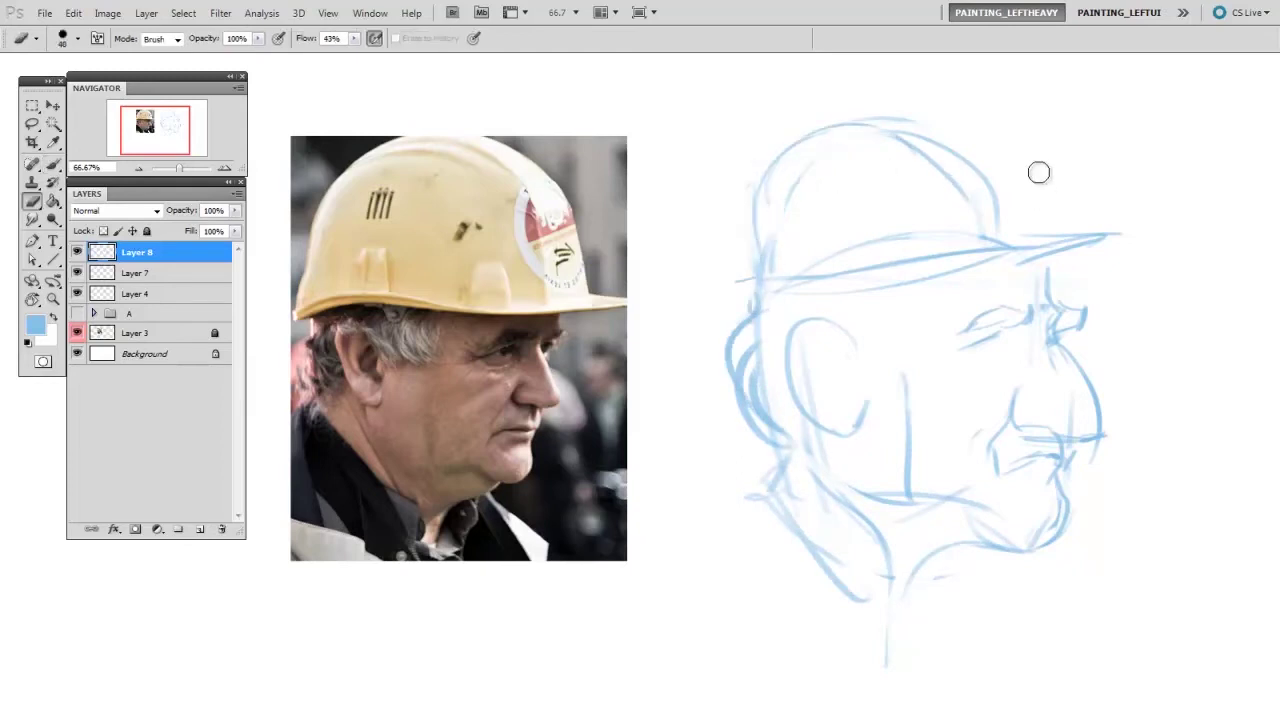
drag(976, 172, 992, 218)
key(b)
mouse_move(852, 118)
mouse_down()
mouse_move(1014, 236)
mouse_move(1068, 226)
mouse_up()
- Sketch the bulging far brow and near eye, and refine the mouth line and chin contour
mouse_move(1063, 299)
mouse_down()
mouse_move(1095, 317)
mouse_move(1078, 292)
mouse_up()
mouse_move(962, 348)
mouse_down()
mouse_move(986, 357)
mouse_move(1003, 336)
mouse_move(1047, 341)
mouse_up()
key(e)
drag(1014, 468, 1048, 460)
key(b)
drag(1008, 462, 1054, 455)
key(e)
key(b)
mouse_move(1074, 459)
mouse_down()
mouse_move(1062, 466)
mouse_move(1066, 530)
mouse_up()
key([)
key(e)
- Ink both bushy eyebrows in black on a new layer above the blue sketch
key(ctrl+alt+shift+n)
key(b)
key(d)
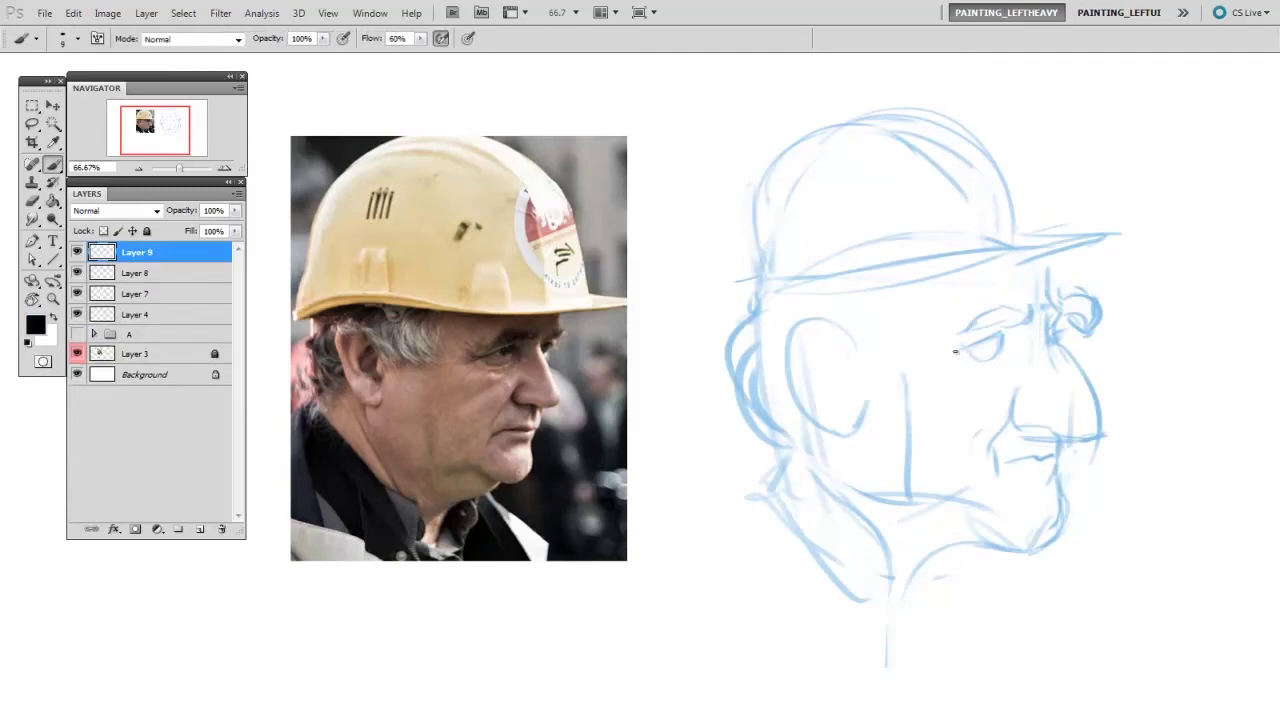
mouse_move(955, 351)
mouse_down()
mouse_move(1030, 312)
mouse_move(1001, 308)
mouse_move(1100, 325)
mouse_move(1085, 298)
mouse_up()
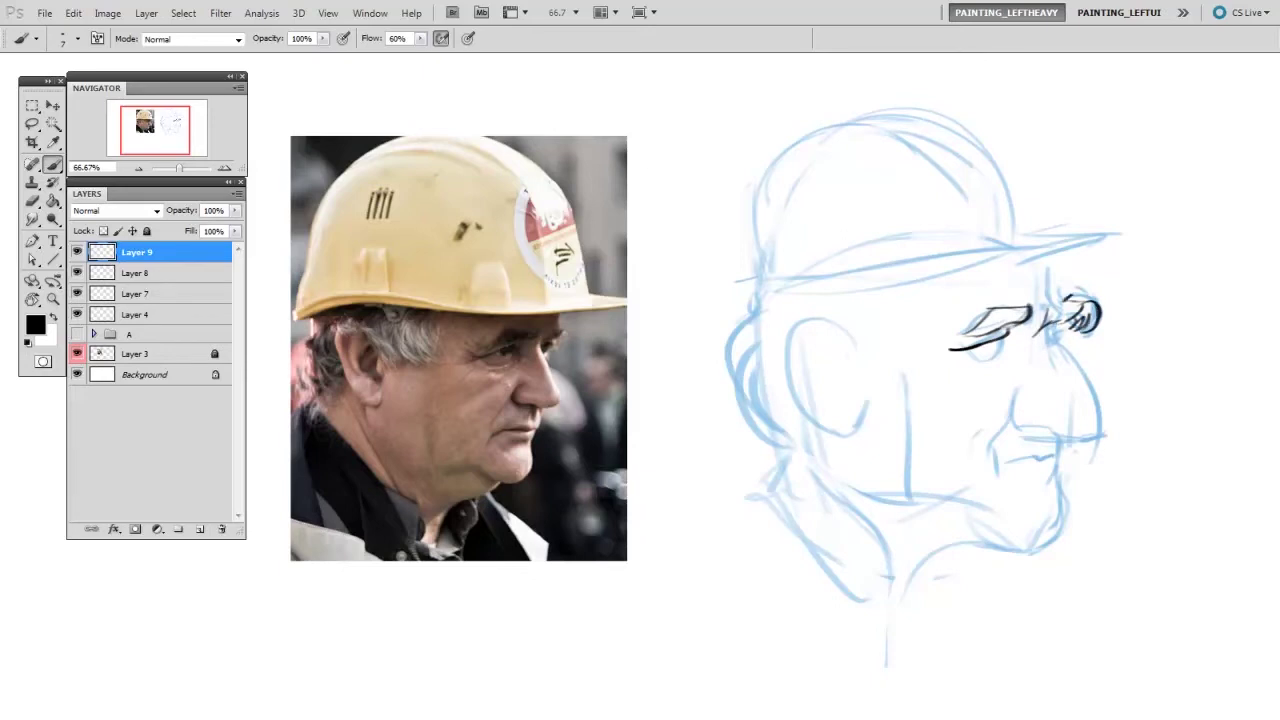
mouse_move(936, 322)
mouse_down()
mouse_move(982, 323)
mouse_move(970, 340)
mouse_move(998, 310)
mouse_up()
key(e)
key(b)
key(e)
- Ink the forehead contour from the underside of the visor down to the far eyebrow, erasing stray lines
drag(1064, 252, 1072, 287)
key(b)
key(e)
key(b)
drag(1018, 250, 1082, 294)
key(e)
key(b)
- Ink the temple and sideburn in front of the ear and the ragged hair at the back of the head
drag(916, 286, 924, 368)
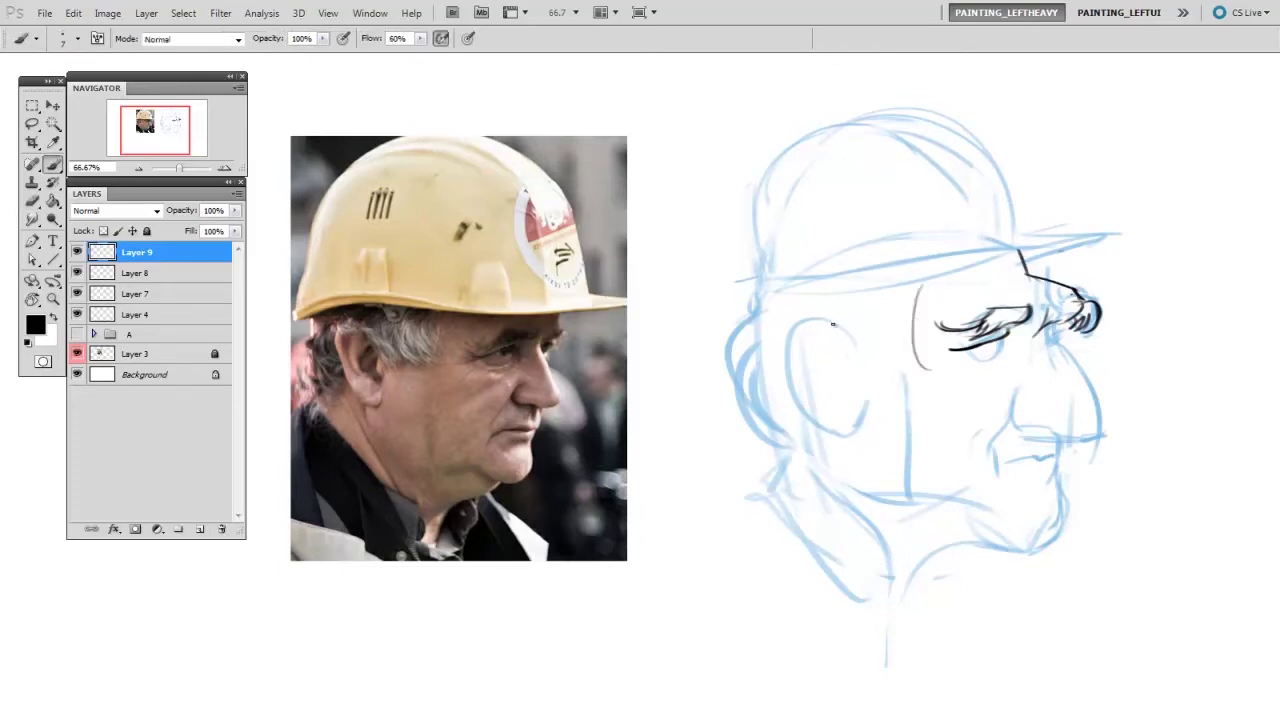
mouse_move(832, 322)
mouse_down()
mouse_move(862, 372)
mouse_move(936, 368)
mouse_up()
key(e)
key(b)
mouse_move(800, 398)
mouse_down()
mouse_move(794, 430)
mouse_move(756, 448)
mouse_up()
drag(760, 384, 732, 452)
drag(734, 376, 710, 398)
drag(748, 292, 714, 392)
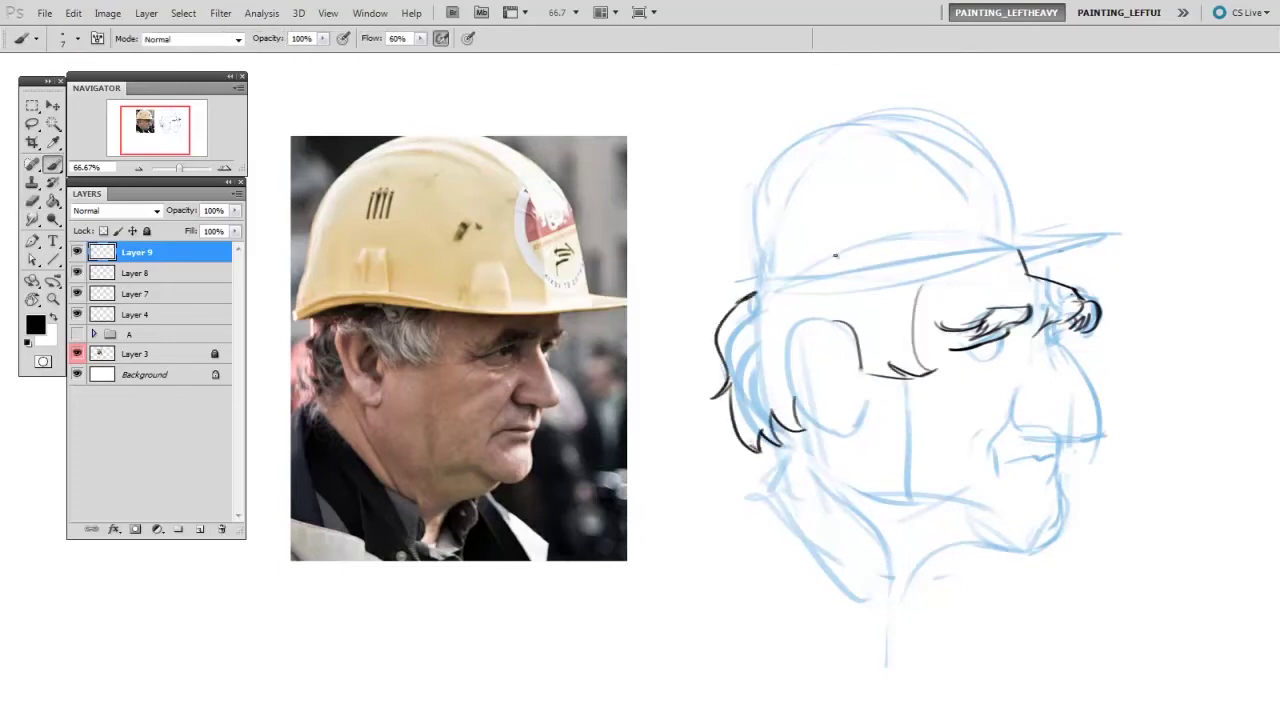
- Ink the helmet's brim, upturned visor and dome outline on another new layer
key(ctrl+shift+alt+n)
drag(736, 296, 1092, 226)
drag(1022, 264, 1098, 222)
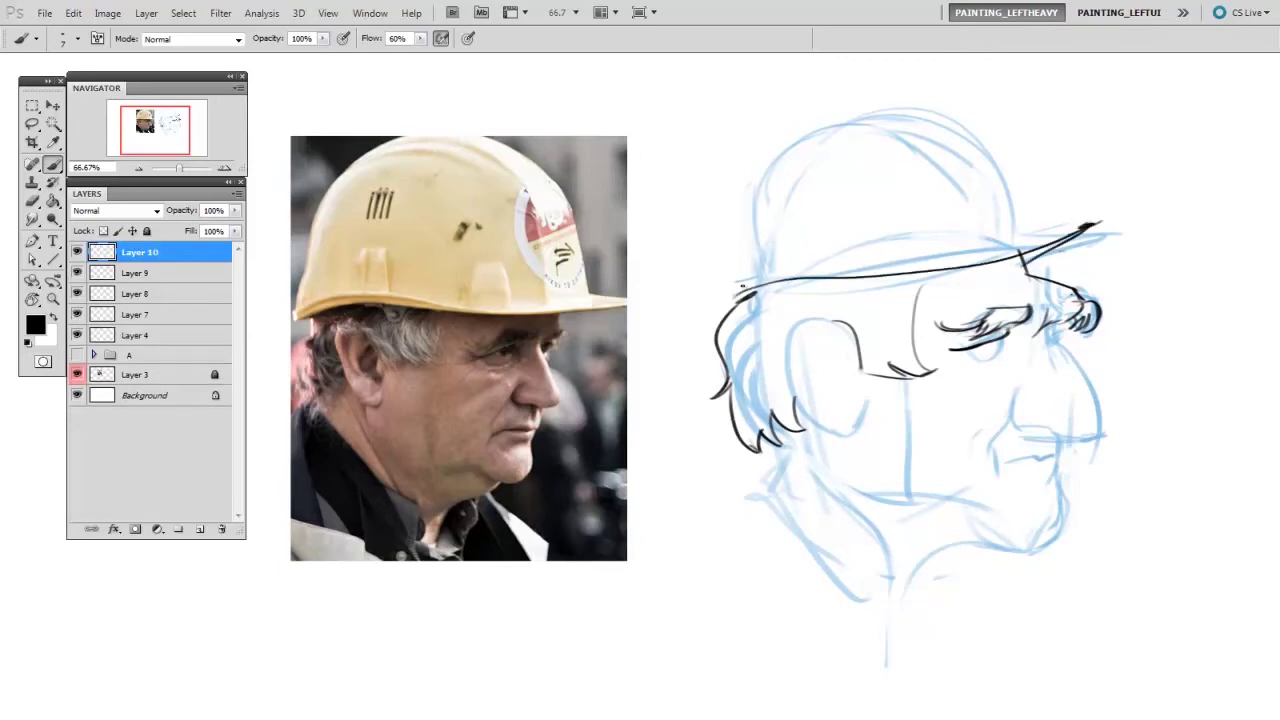
mouse_move(742, 290)
mouse_down()
mouse_move(752, 222)
mouse_move(1024, 212)
mouse_move(1030, 248)
mouse_move(1092, 224)
mouse_up()
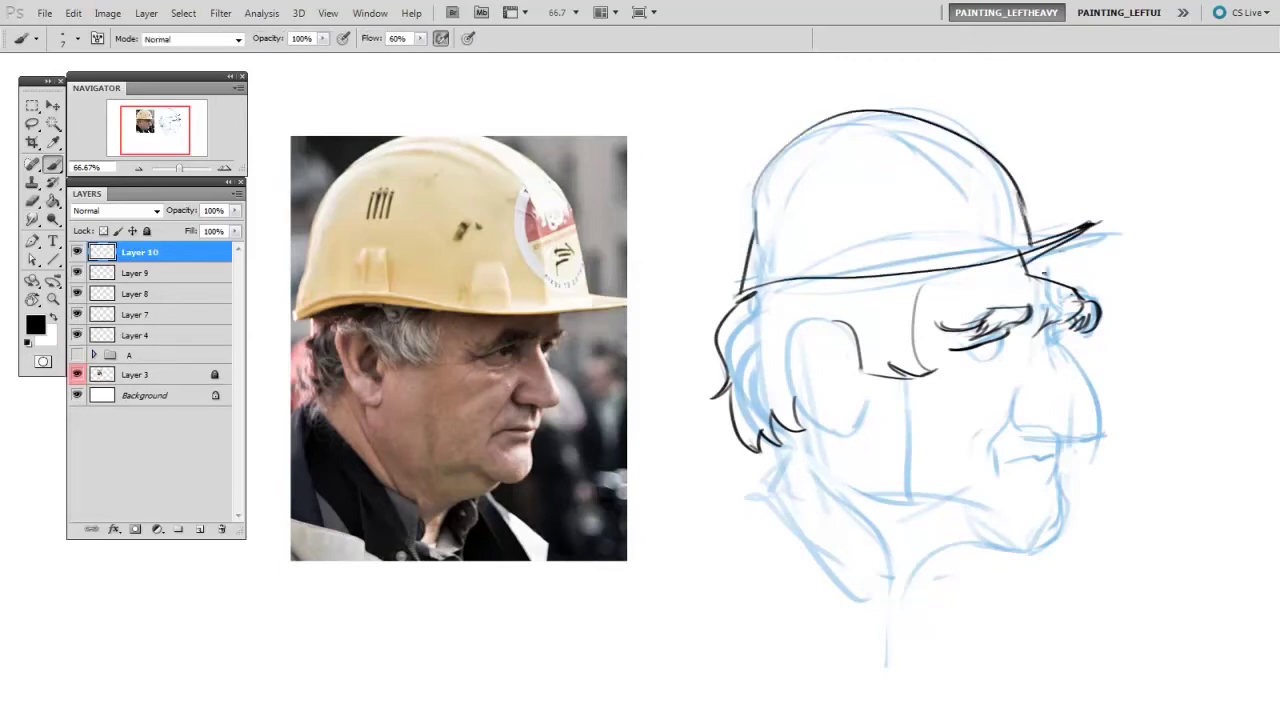
- Ink the thin ridge lines curving over the helmet's dome, lightening part of them with the eraser
drag(796, 144, 949, 214)
drag(960, 140, 1020, 244)
key(e)
drag(940, 170, 955, 236)
key(b)
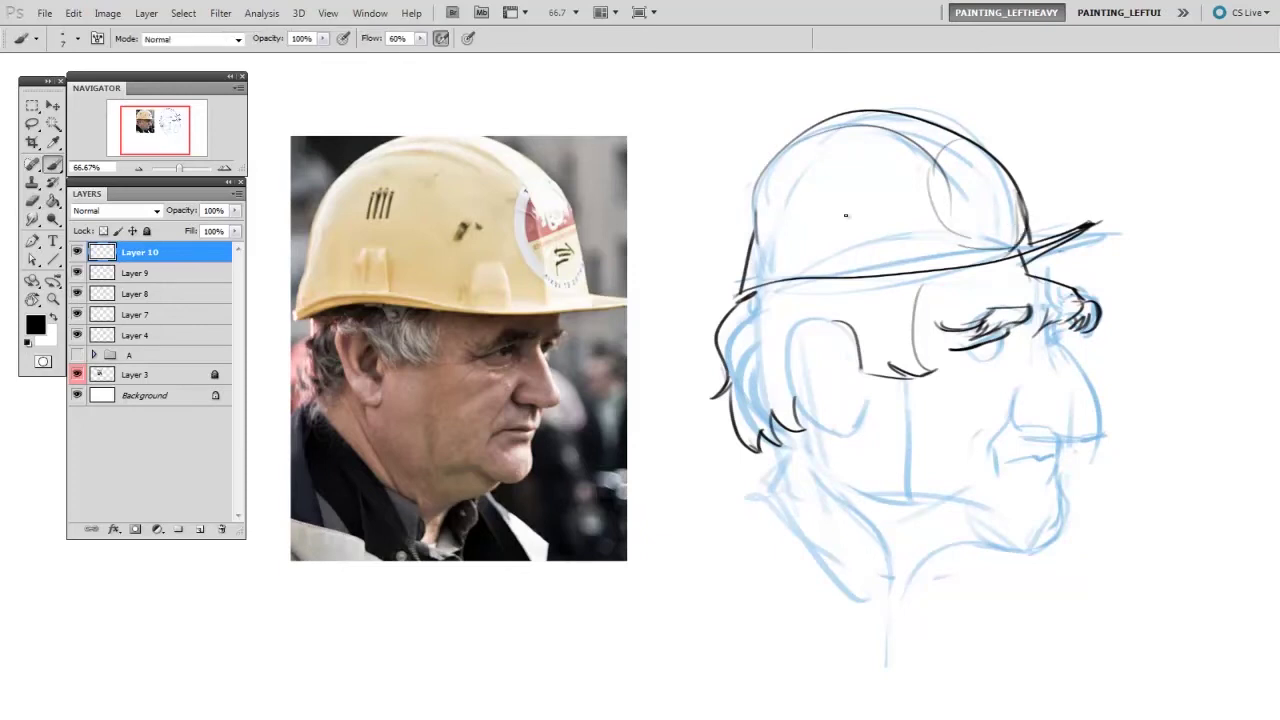
- Ink the upper edge of the brim, the square slot and the row of vent marks on the helmet's side
drag(744, 274, 906, 272)
drag(795, 231, 797, 264)
drag(796, 231, 846, 266)
drag(809, 176, 808, 203)
drag(816, 175, 815, 204)
drag(828, 175, 828, 203)
key(e)
key(b)
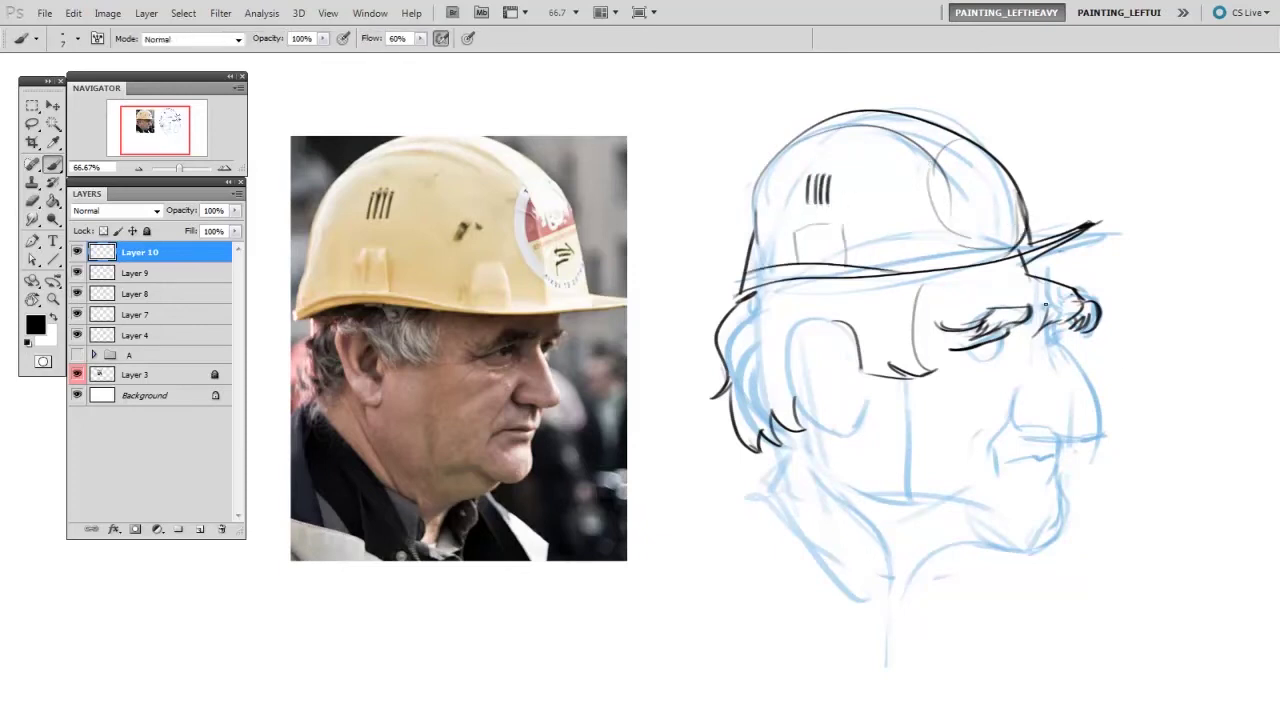
- Ink the near eye with its lower lid and the long bridge of the nose down to the tip
mouse_move(961, 354)
mouse_down()
mouse_move(994, 370)
mouse_move(968, 385)
mouse_move(978, 358)
mouse_move(1004, 346)
mouse_up()
key(e)
key(b)
mouse_move(1002, 340)
mouse_down()
mouse_move(998, 366)
mouse_move(1005, 338)
mouse_move(1103, 443)
mouse_move(1093, 405)
mouse_up()
key(e)
key(b)
drag(1088, 387, 1101, 434)
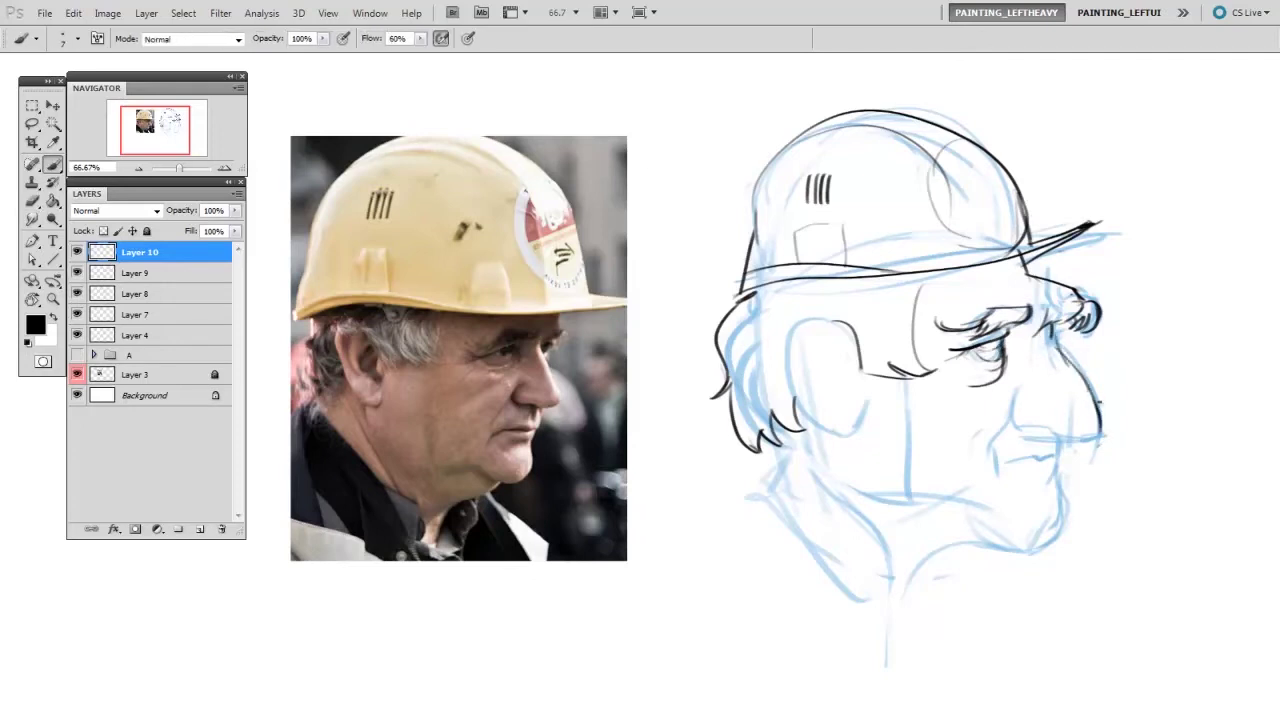
- Ink the nostril, lips, chin, underside of the jaw and the small front collar shape
mouse_move(1016, 420)
mouse_down()
mouse_move(1020, 392)
mouse_move(1098, 436)
mouse_move(999, 465)
mouse_move(1046, 552)
mouse_up()
mouse_move(932, 518)
mouse_down()
mouse_move(1050, 548)
mouse_move(902, 600)
mouse_up()
key(e)
key(b)
key(e)
key(b)
drag(933, 561, 901, 600)
- Ink the back of the neck, the shirt collar and the jacket lines on both sides of it
drag(798, 459, 892, 576)
key(e)
key(b)
drag(798, 459, 782, 447)
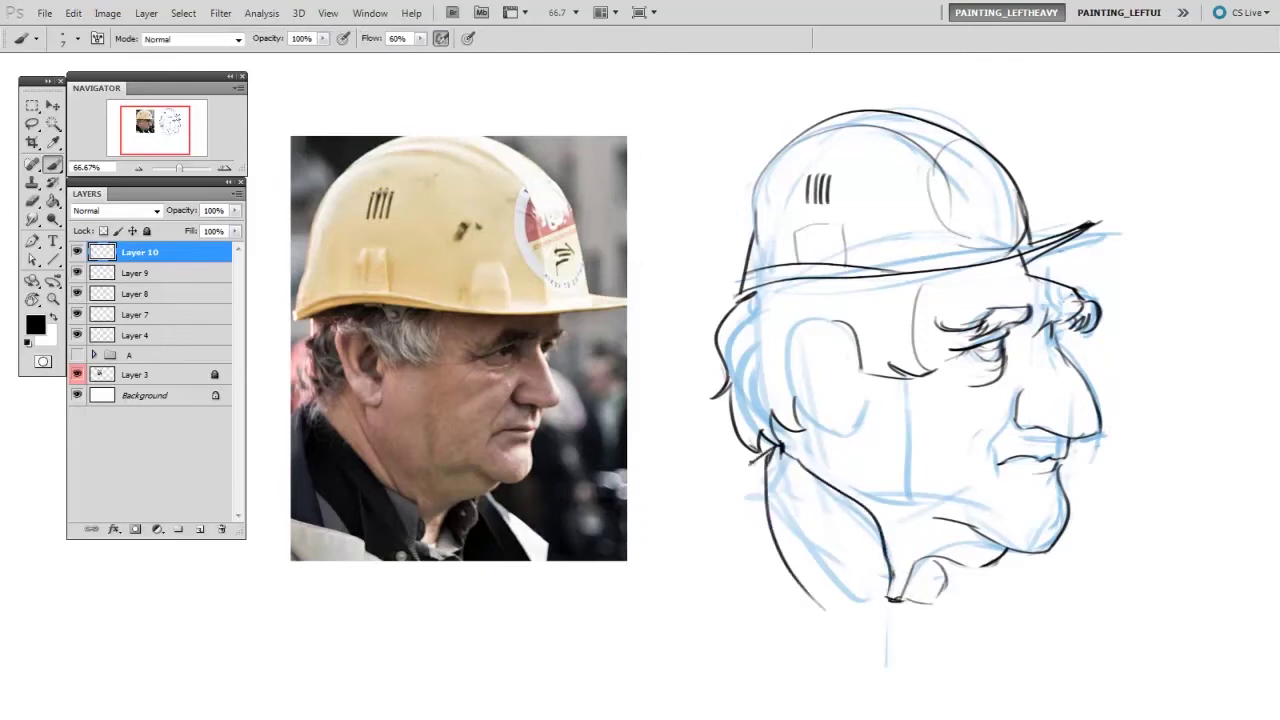
drag(758, 462, 733, 508)
drag(956, 553, 984, 598)
- Ink the far eye and the hair above the ear, and merge the helmet ink layer into the one below
drag(1078, 326, 1059, 350)
drag(1055, 336, 1069, 352)
drag(1064, 338, 1074, 370)
drag(1032, 256, 1035, 336)
mouse_move(798, 404)
mouse_down()
mouse_move(781, 324)
mouse_move(830, 336)
mouse_up()
key(ctrl+e)
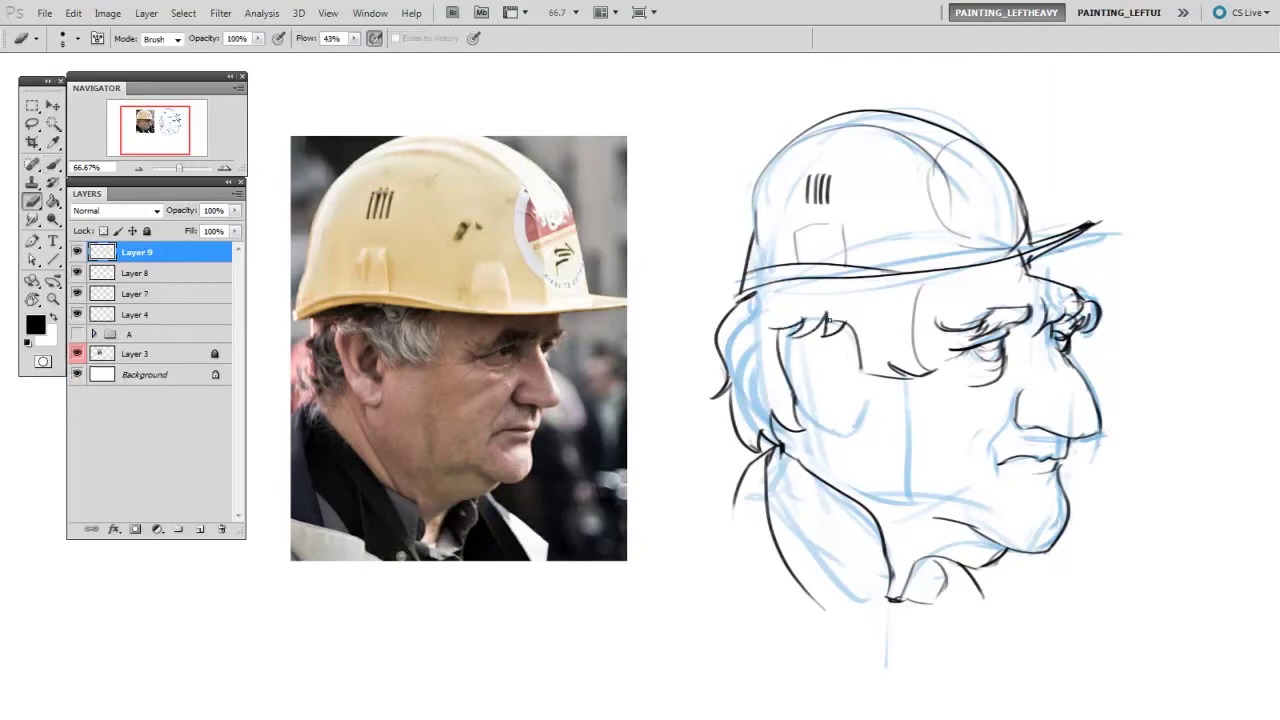
- Ink the ear's outline and its inner folds
drag(853, 402, 843, 434)
mouse_move(820, 392)
mouse_down()
mouse_move(796, 432)
mouse_move(822, 436)
mouse_up()
drag(846, 362, 830, 408)
mouse_move(812, 334)
mouse_down()
mouse_move(786, 384)
mouse_move(848, 366)
mouse_move(830, 390)
mouse_move(840, 406)
mouse_up()
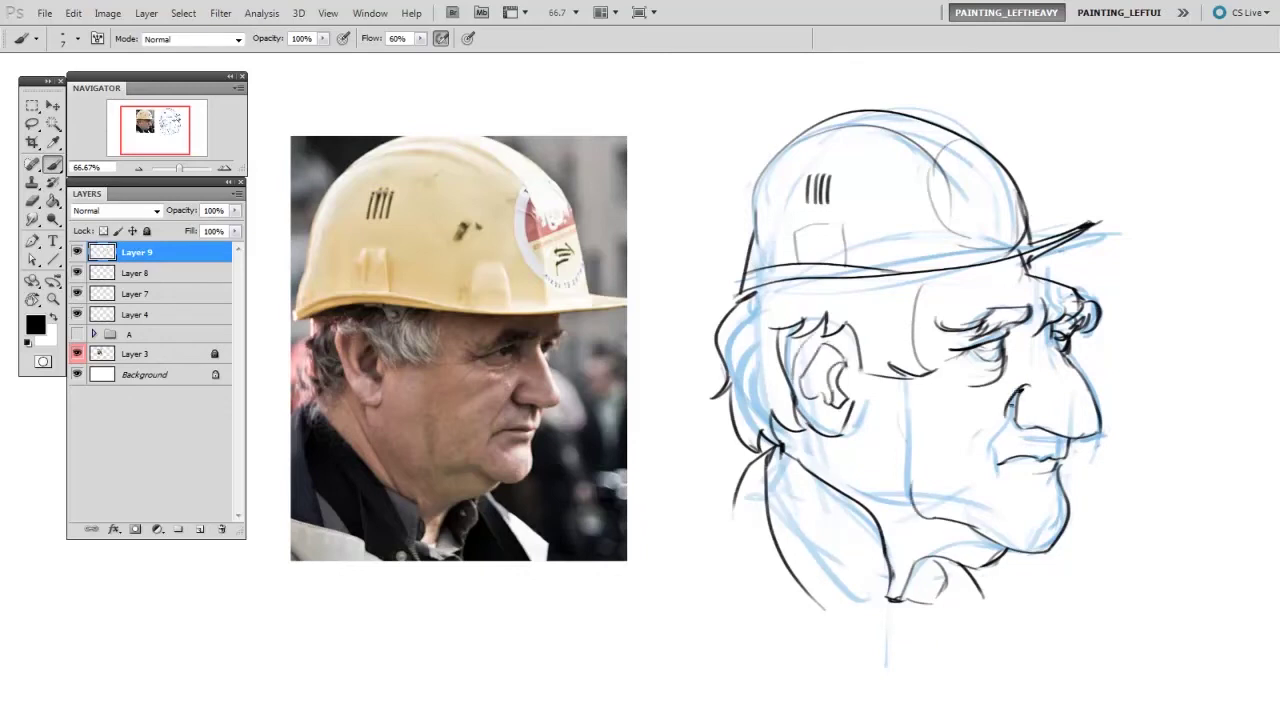
- Ink the cheek fold beside the nose, the details beneath the helmet brim and the shoulder lines
key(e)
key(b)
drag(1017, 398, 983, 448)
key(e)
key(b)
drag(936, 271, 919, 292)
drag(834, 280, 875, 306)
drag(856, 285, 868, 286)
mouse_move(970, 566)
mouse_down()
mouse_move(994, 597)
mouse_move(1026, 604)
mouse_up()
drag(744, 473, 700, 528)
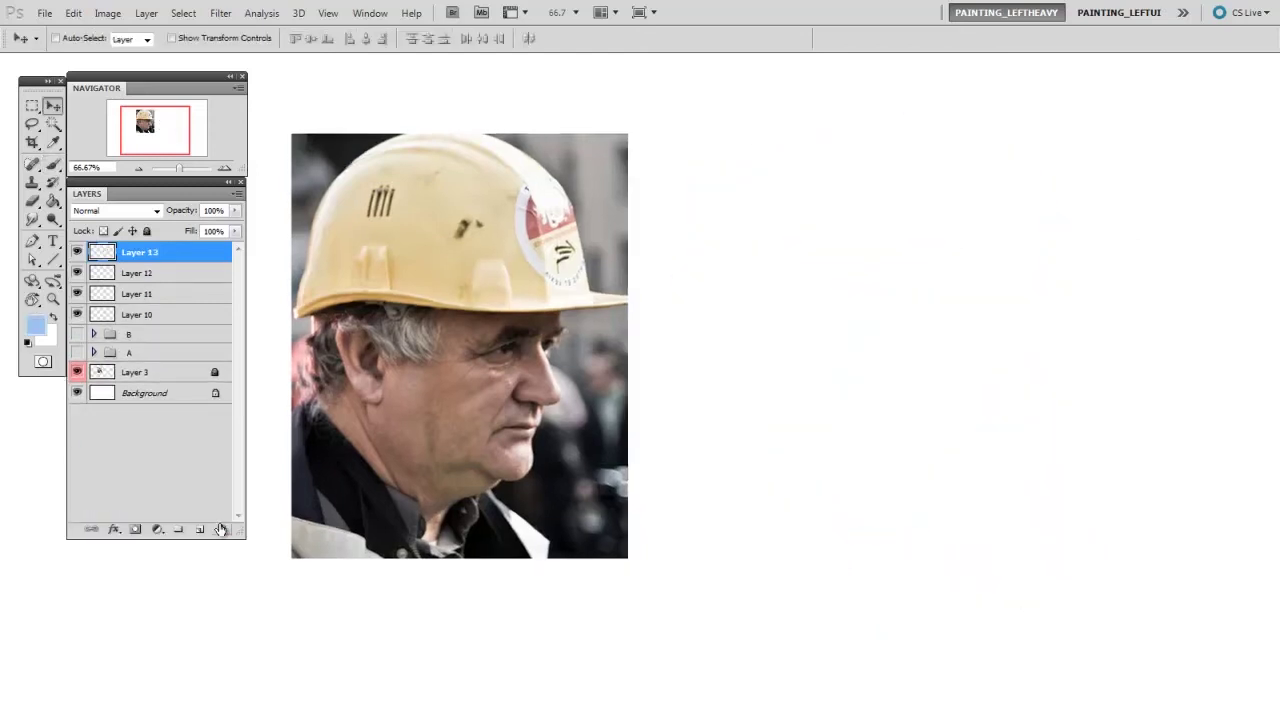
- Sketch a third head in light blue with a wide helmet dome, tapering face and brim line
mouse_move(752, 195)
mouse_down()
mouse_move(776, 355)
mouse_move(1075, 150)
mouse_up()
mouse_move(1088, 170)
mouse_down()
mouse_move(1040, 415)
mouse_move(945, 580)
mouse_up()
drag(765, 320, 958, 502)
mouse_move(840, 525)
mouse_down()
mouse_move(1010, 535)
mouse_move(900, 575)
mouse_up()
mouse_move(806, 324)
mouse_down()
mouse_move(1190, 341)
mouse_move(1076, 325)
mouse_up()
- Erase part of the front jaw and redraw it narrower, slanting down to a small chin
key(e)
drag(1055, 395, 985, 530)
key(b)
drag(1054, 348, 936, 512)
- Sketch the third head's nape, large slanted back collar and short throat line, erasing the excess
mouse_move(785, 370)
mouse_down()
mouse_move(684, 458)
mouse_move(792, 574)
mouse_up()
drag(918, 507, 863, 538)
drag(728, 460, 918, 594)
drag(884, 516, 887, 572)
key(e)
drag(786, 574, 692, 456)
key(b)
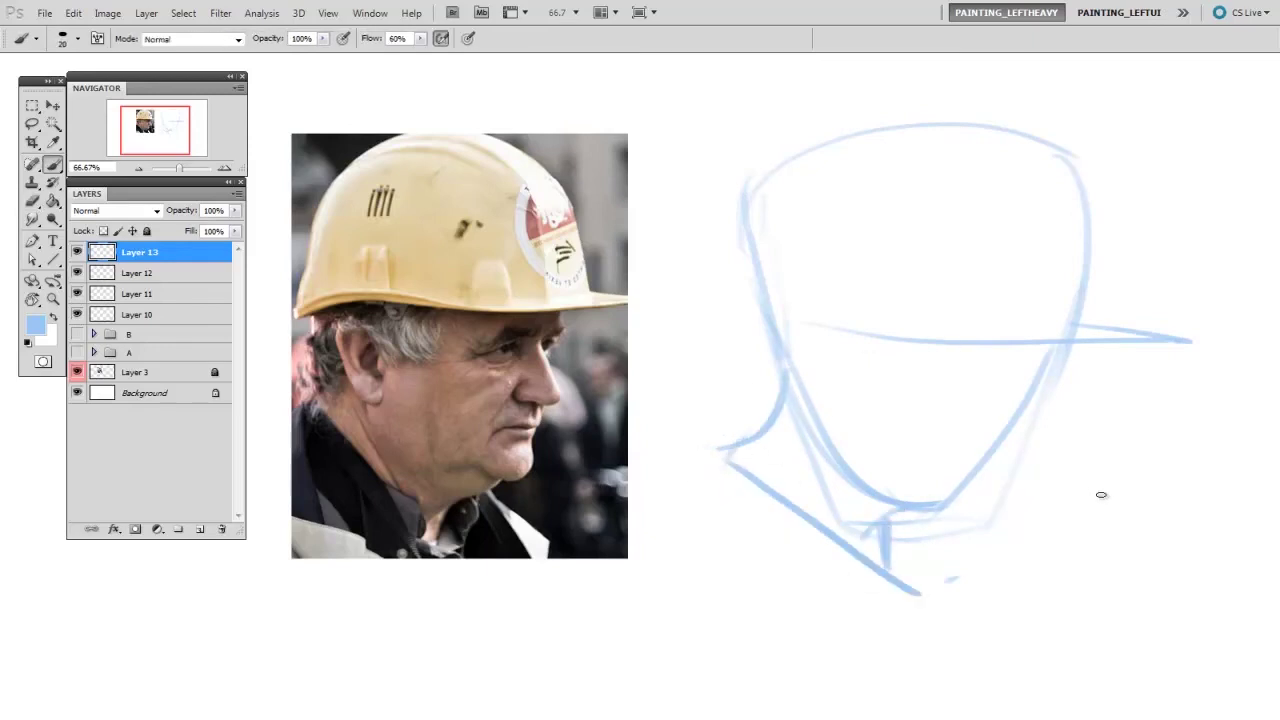
- Block in the nose and the near brow and eye socket beneath the brim of the third head
mouse_move(1035, 395)
mouse_down()
mouse_move(1032, 445)
mouse_move(1043, 440)
mouse_up()
key(bracketleft)
mouse_move(940, 380)
mouse_down()
mouse_move(977, 372)
mouse_move(972, 408)
mouse_up()
drag(995, 366, 976, 403)
key(e)
mouse_move(988, 360)
mouse_down()
mouse_move(953, 376)
mouse_move(990, 359)
mouse_move(1036, 390)
mouse_up()
key(b)
- Sketch the far brow and the bridge of the nose using a smaller brush, cleaning up with the eraser
key(bracketleft)
key(e)
key(b)
drag(1028, 362, 1041, 437)
drag(1062, 355, 1039, 392)
key(e)
key(b)
- Sketch the mouth, chin and jawline of the third face and the front collar points below them
mouse_move(986, 463)
mouse_down()
mouse_move(999, 445)
mouse_move(973, 468)
mouse_move(988, 487)
mouse_move(991, 474)
mouse_move(944, 502)
mouse_move(880, 494)
mouse_move(834, 468)
mouse_up()
key(e)
key(b)
key(e)
key(b)
mouse_move(935, 545)
mouse_down()
mouse_move(917, 546)
mouse_move(911, 575)
mouse_up()
key(e)
mouse_move(934, 529)
mouse_down()
mouse_move(1006, 543)
mouse_move(942, 537)
mouse_up()
key(b)
drag(1006, 543, 947, 571)
- Refine the near eyebrow and the far brow under the brim with a finer brush
key([)
drag(957, 346, 1001, 357)
mouse_move(957, 347)
mouse_down()
mouse_move(1059, 341)
mouse_move(1038, 357)
mouse_move(1076, 344)
mouse_move(1088, 356)
mouse_move(1080, 343)
mouse_move(1046, 366)
mouse_up()
key(e)
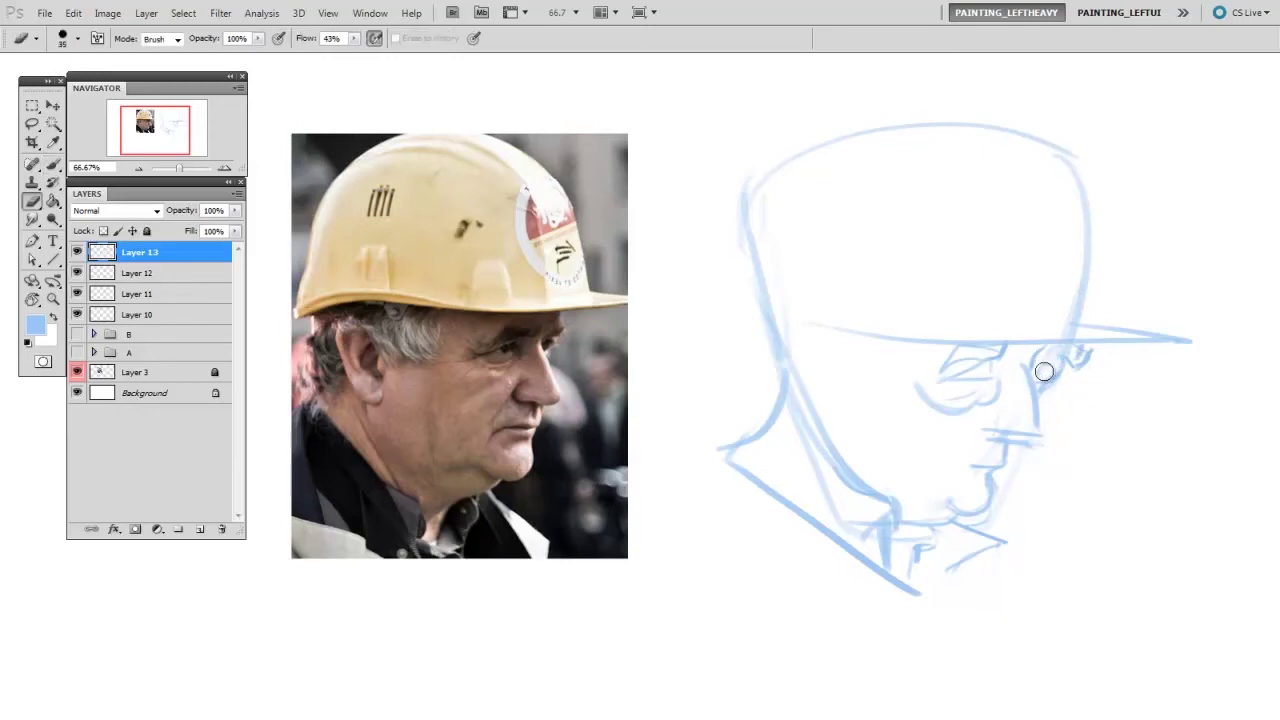
- Sketch the small ear and the tufts of hair behind it on the third head
key(b)
drag(783, 350, 845, 384)
mouse_move(781, 352)
mouse_down()
mouse_move(846, 420)
mouse_move(789, 369)
mouse_move(844, 384)
mouse_move(787, 397)
mouse_move(703, 385)
mouse_move(708, 354)
mouse_up()
key(e)
key(b)
key(e)
key(b)
drag(730, 360, 742, 403)
drag(741, 368, 770, 408)
- Refine the third face's eyes and add the nostril and the cheek fold beside the mouth
drag(966, 364, 1050, 395)
key(e)
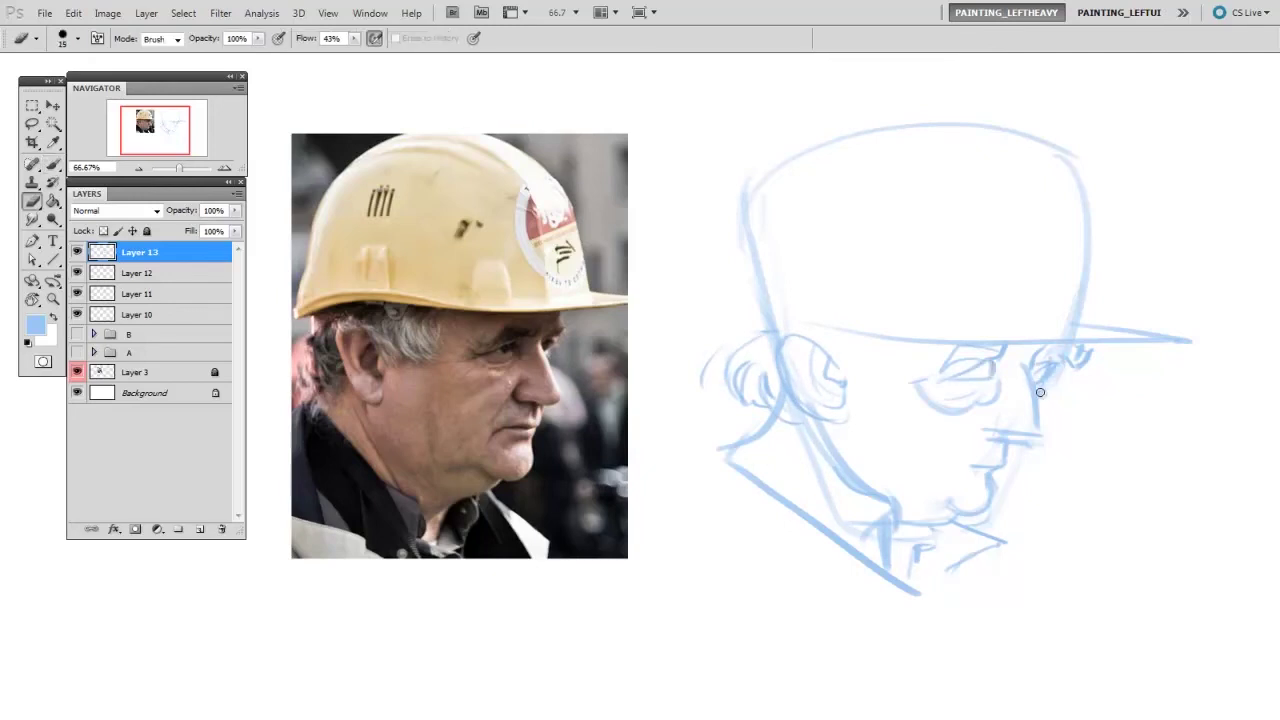
key(b)
drag(981, 416, 969, 456)
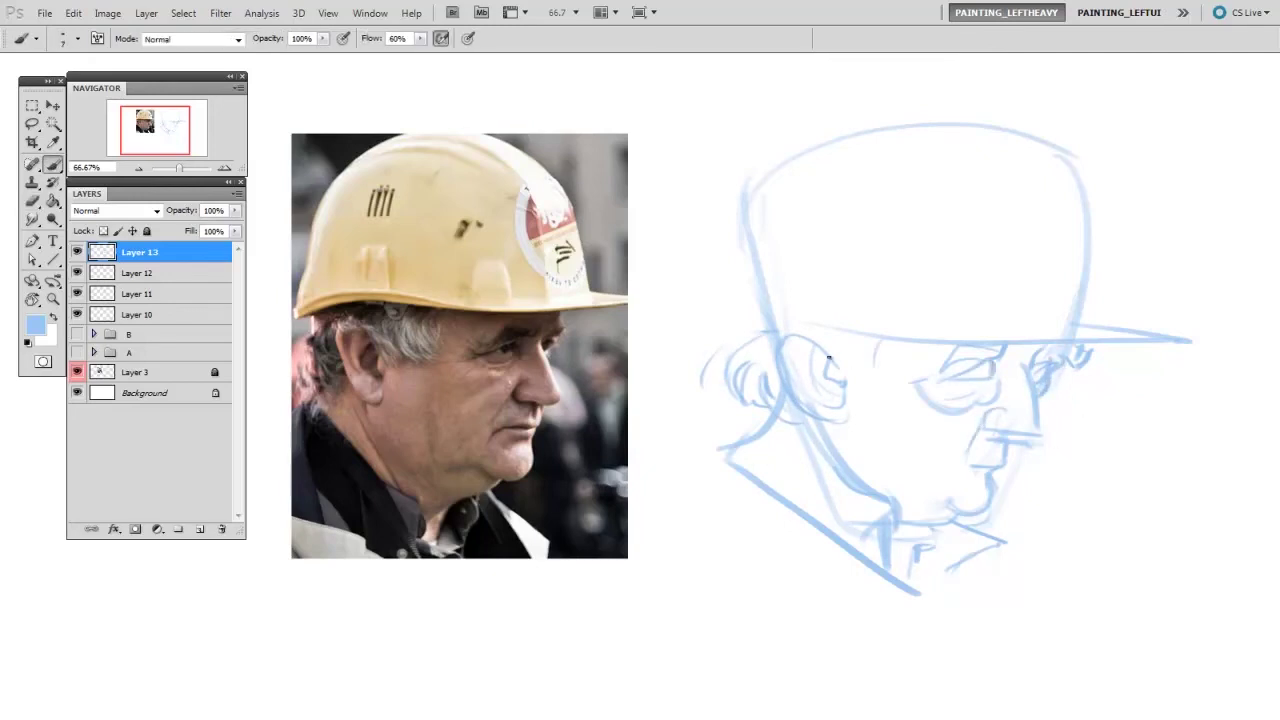
- Sketch the hair strands in front of the ear and the curved upper edge of the helmet's brim
drag(836, 366, 858, 390)
drag(874, 354, 880, 382)
drag(762, 327, 994, 337)
- Erase the old crown contour and redraw the helmet in blue as a rounder dome with an emblem guide at the front
key(e)
mouse_move(1085, 188)
mouse_down()
mouse_move(1077, 301)
mouse_move(1108, 312)
mouse_up()
key(b)
key(e)
drag(1002, 134, 748, 192)
key(b)
drag(752, 256, 896, 136)
drag(748, 340, 752, 222)
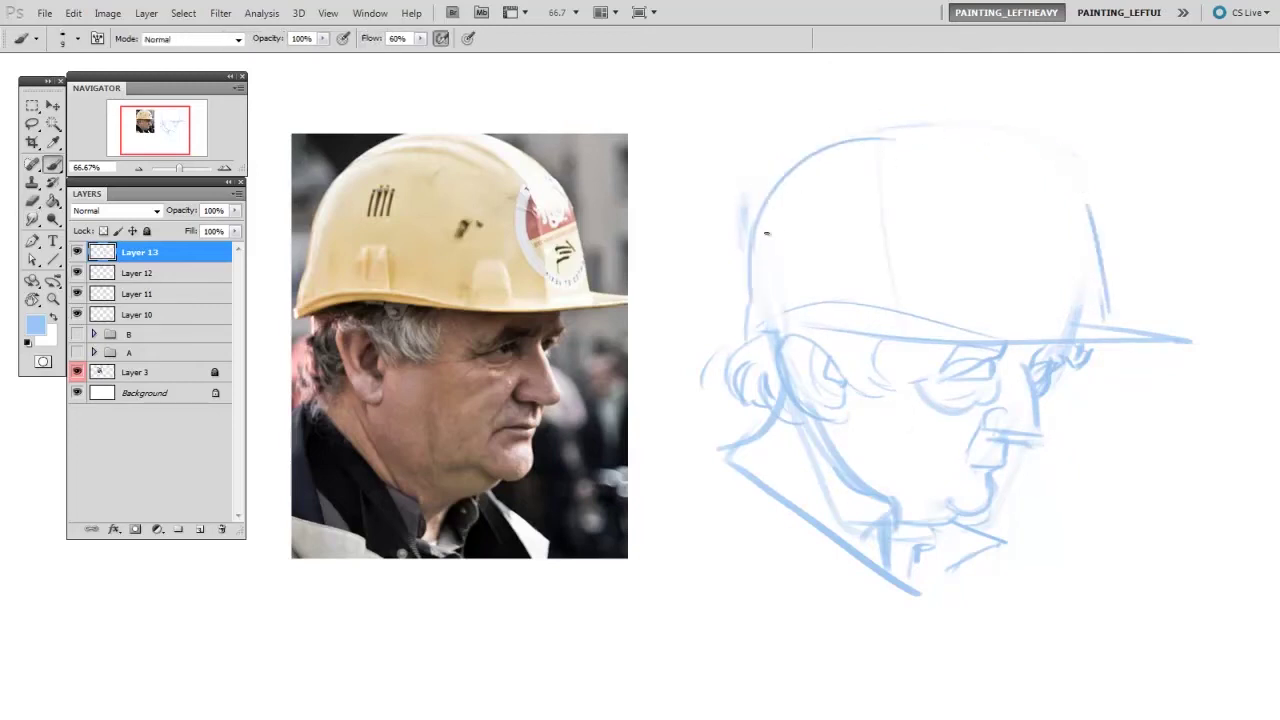
mouse_move(848, 138)
mouse_down()
mouse_move(974, 124)
mouse_move(1080, 204)
mouse_up()
drag(990, 198, 1072, 196)
drag(984, 203, 996, 247)
- Add a new layer and ink the hair at the back of the head in black with a finer brush
key(ctrl+alt+shift+n)
key(d)
key(bracketleft)
key(bracketleft)
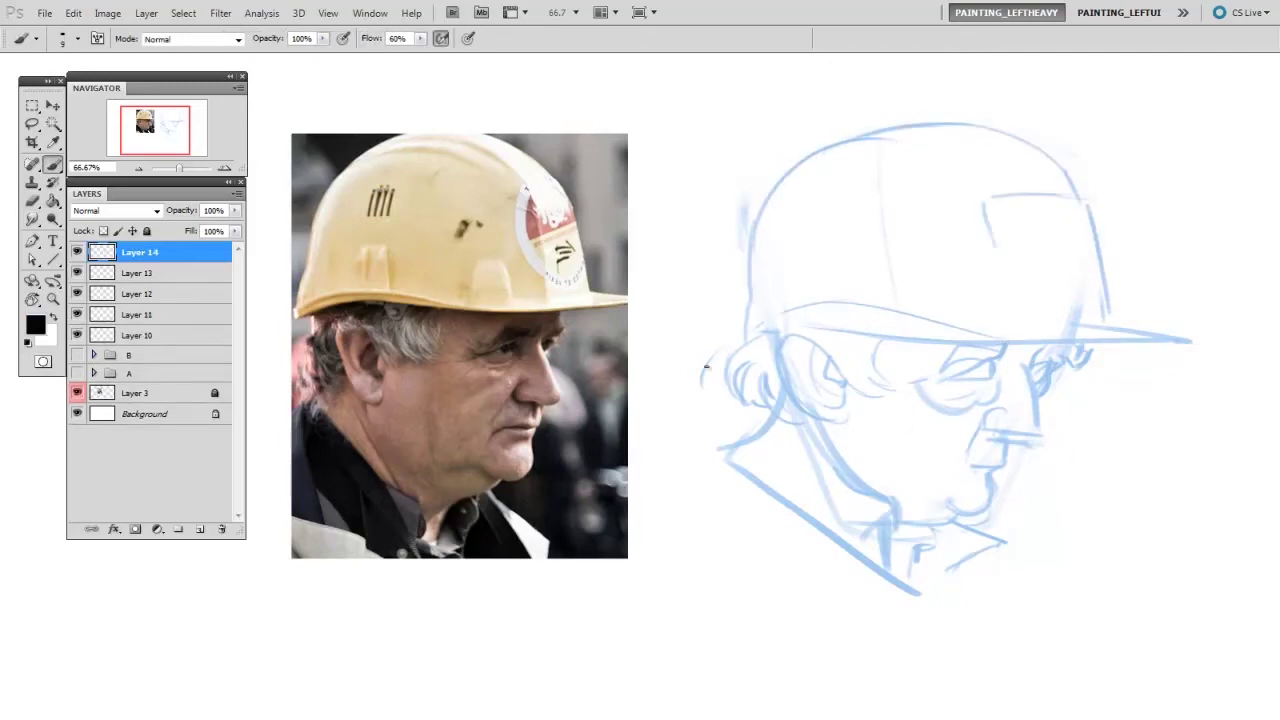
mouse_move(738, 350)
mouse_down()
mouse_move(753, 411)
mouse_move(770, 409)
mouse_up()
- Ink the helmet's lower brim line, its curved upper edge and the short ridge lines above the visor
mouse_move(745, 345)
mouse_down()
mouse_move(730, 353)
mouse_move(760, 320)
mouse_move(940, 314)
mouse_up()
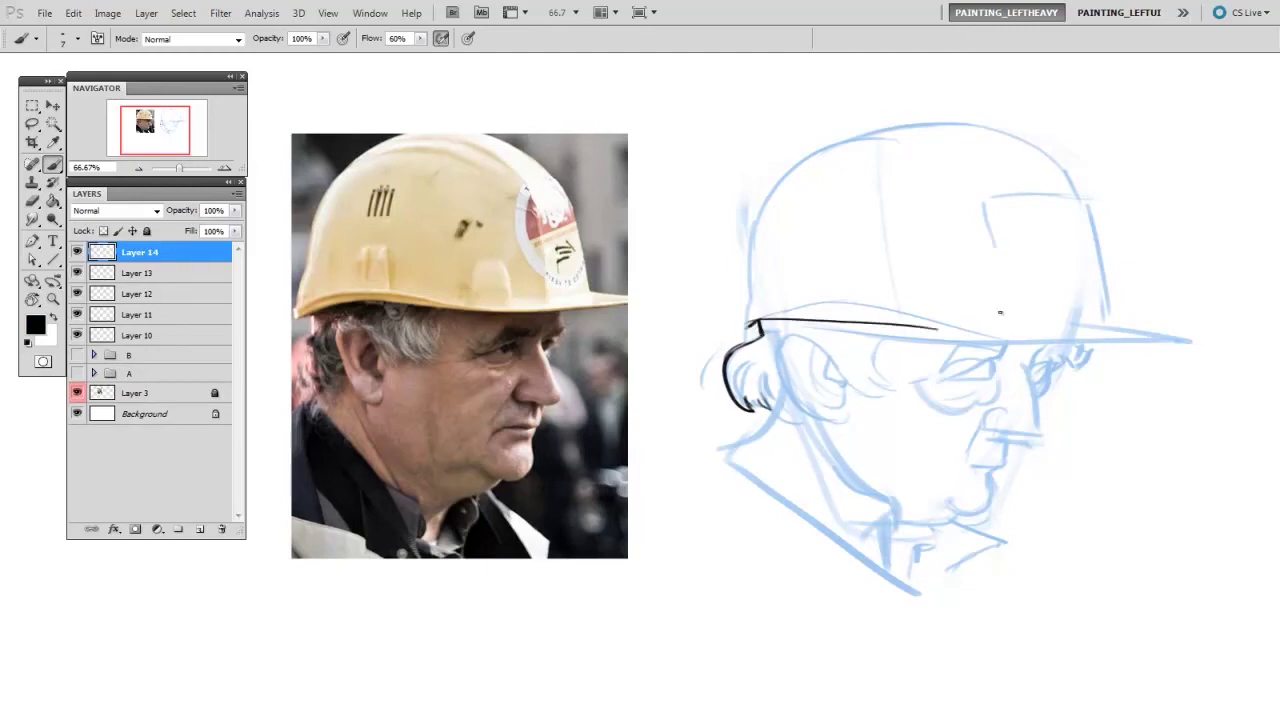
key(ctrl+z)
drag(754, 322, 1104, 342)
drag(1184, 339, 1066, 343)
drag(987, 295, 978, 334)
drag(1002, 294, 1008, 333)
mouse_move(740, 304)
mouse_down()
mouse_move(978, 334)
mouse_move(739, 314)
mouse_move(750, 324)
mouse_up()
- Ink the small bracket above the brim and the row of short vent marks on the helmet with a finer brush
key(bracketleft)
key(bracketleft)
key(bracketleft)
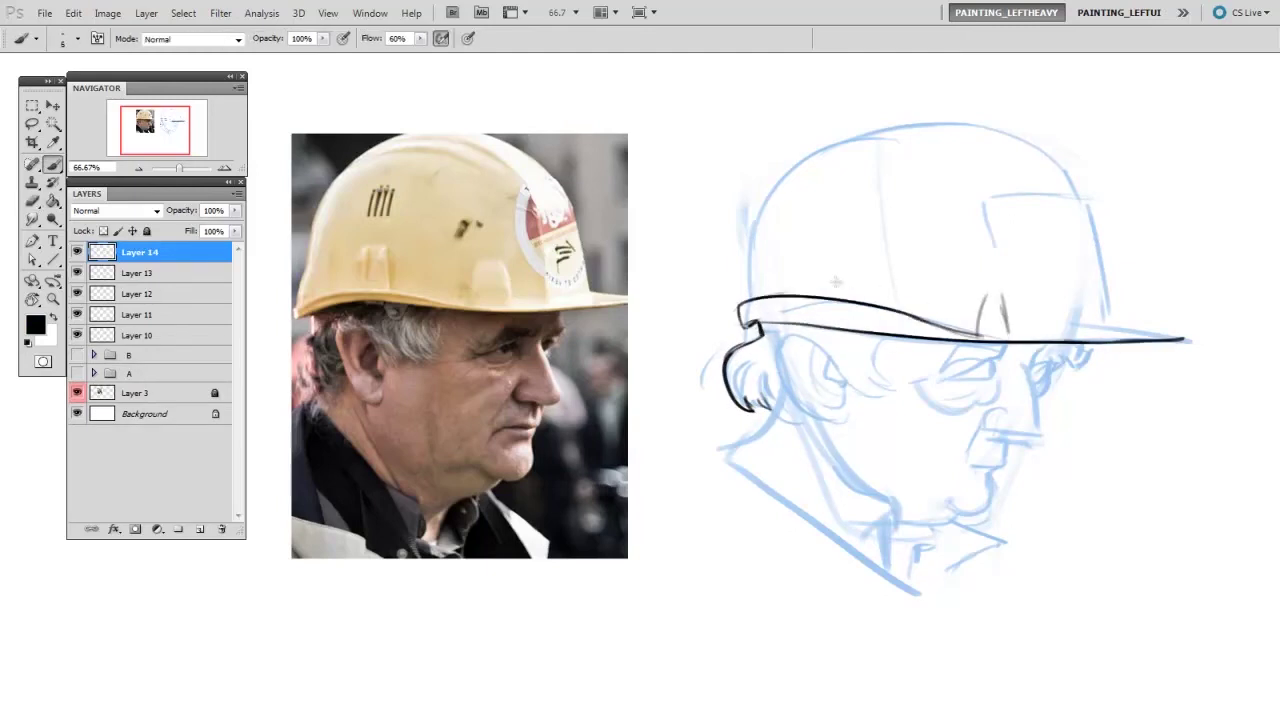
drag(848, 260, 837, 298)
drag(850, 260, 850, 285)
drag(862, 259, 872, 301)
drag(844, 194, 852, 216)
drag(861, 194, 863, 216)
drag(872, 194, 875, 218)
key(e)
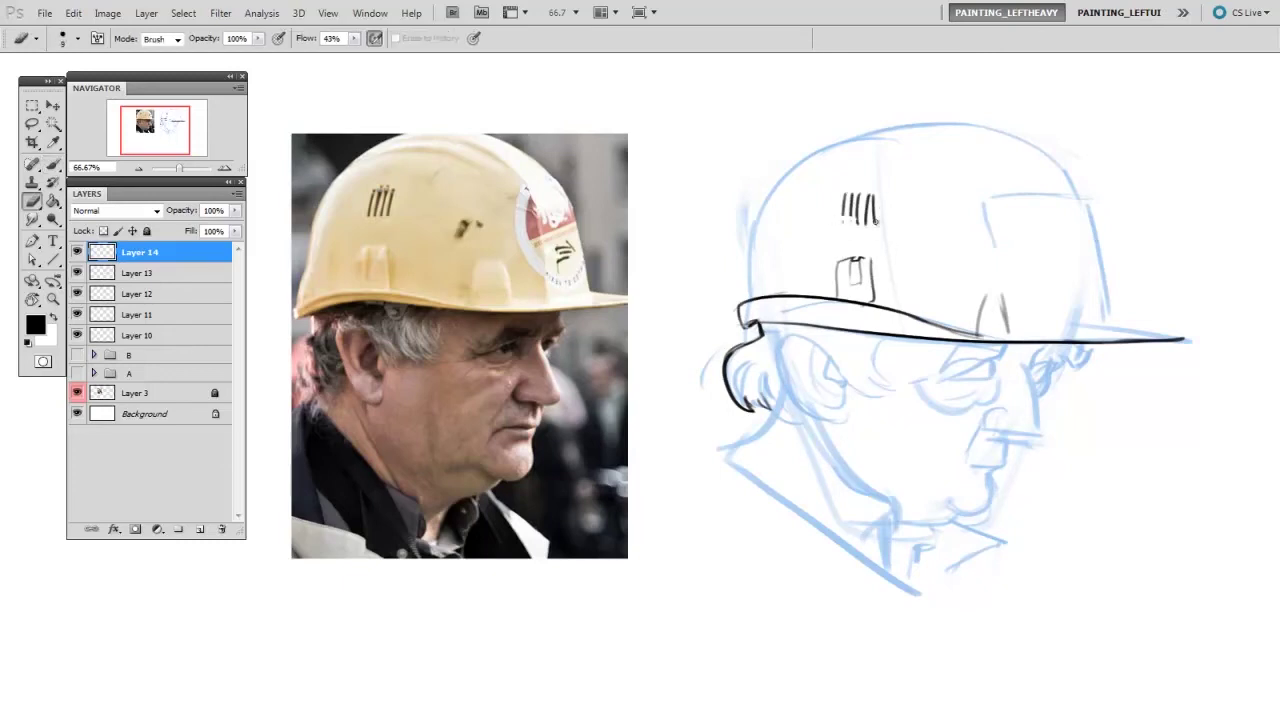
- Ink the helmet's dome outline, the top of the visor and the large round emblem with a slightly thicker brush
key(b)
key(bracketright)
drag(812, 152, 754, 239)
mouse_move(862, 134)
mouse_down()
mouse_move(750, 261)
mouse_move(740, 302)
mouse_up()
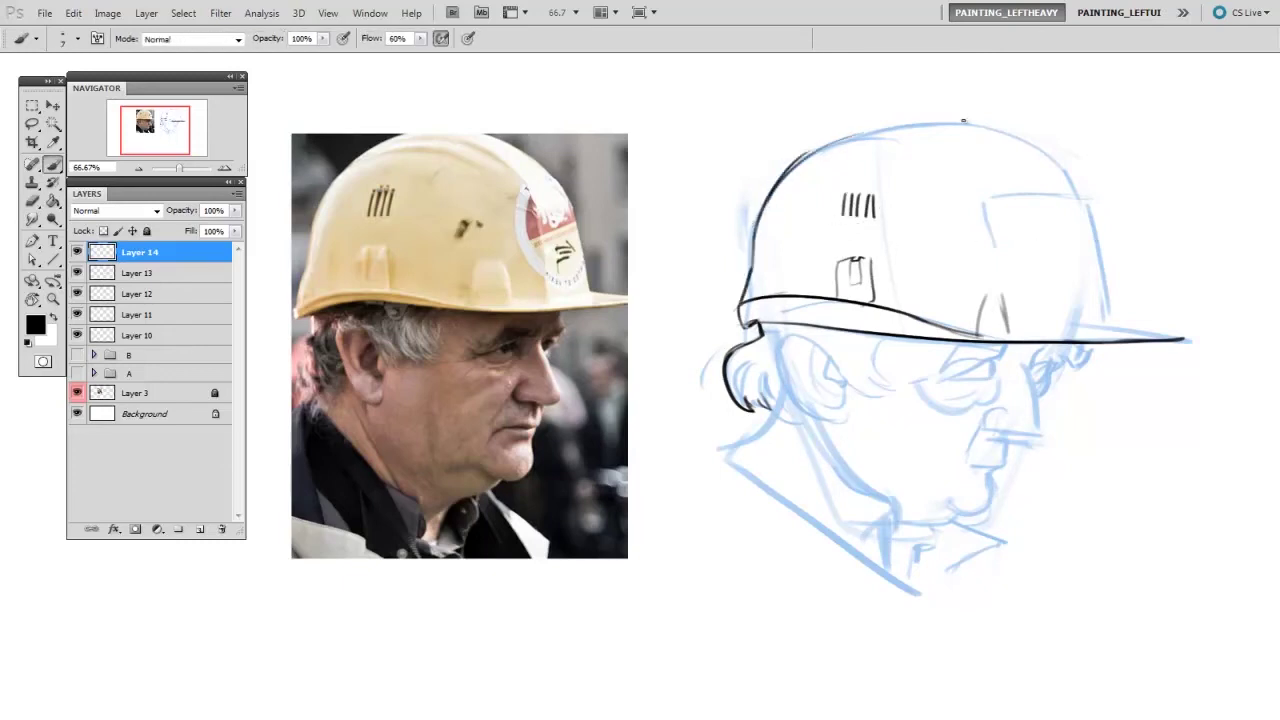
mouse_move(1046, 154)
mouse_down()
mouse_move(1072, 182)
mouse_move(1104, 320)
mouse_move(1186, 340)
mouse_up()
mouse_move(1010, 226)
mouse_down()
mouse_move(1032, 318)
mouse_move(1104, 324)
mouse_up()
mouse_move(806, 152)
mouse_down()
mouse_move(916, 125)
mouse_move(1062, 160)
mouse_move(1030, 285)
mouse_move(1104, 300)
mouse_up()
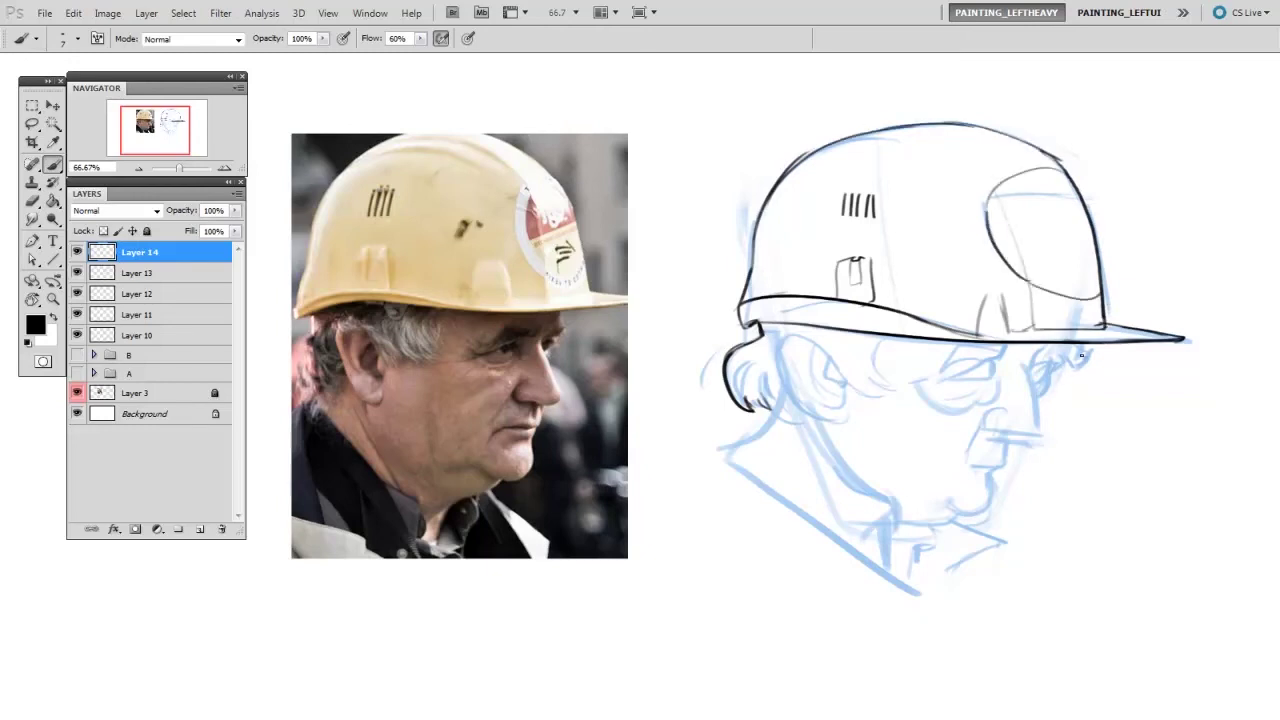
- Ink the far brow and the face profile from nose and mouth down to the chin and throat, cleaning up stray lines
drag(1104, 352, 1086, 368)
mouse_move(1074, 368)
mouse_down()
mouse_move(1104, 373)
mouse_move(1030, 378)
mouse_move(1036, 432)
mouse_move(980, 414)
mouse_move(968, 452)
mouse_move(1012, 466)
mouse_move(1002, 456)
mouse_move(1012, 459)
mouse_move(956, 520)
mouse_move(914, 527)
mouse_move(908, 574)
mouse_move(893, 497)
mouse_up()
key(e)
key(b)
key(e)
key(b)
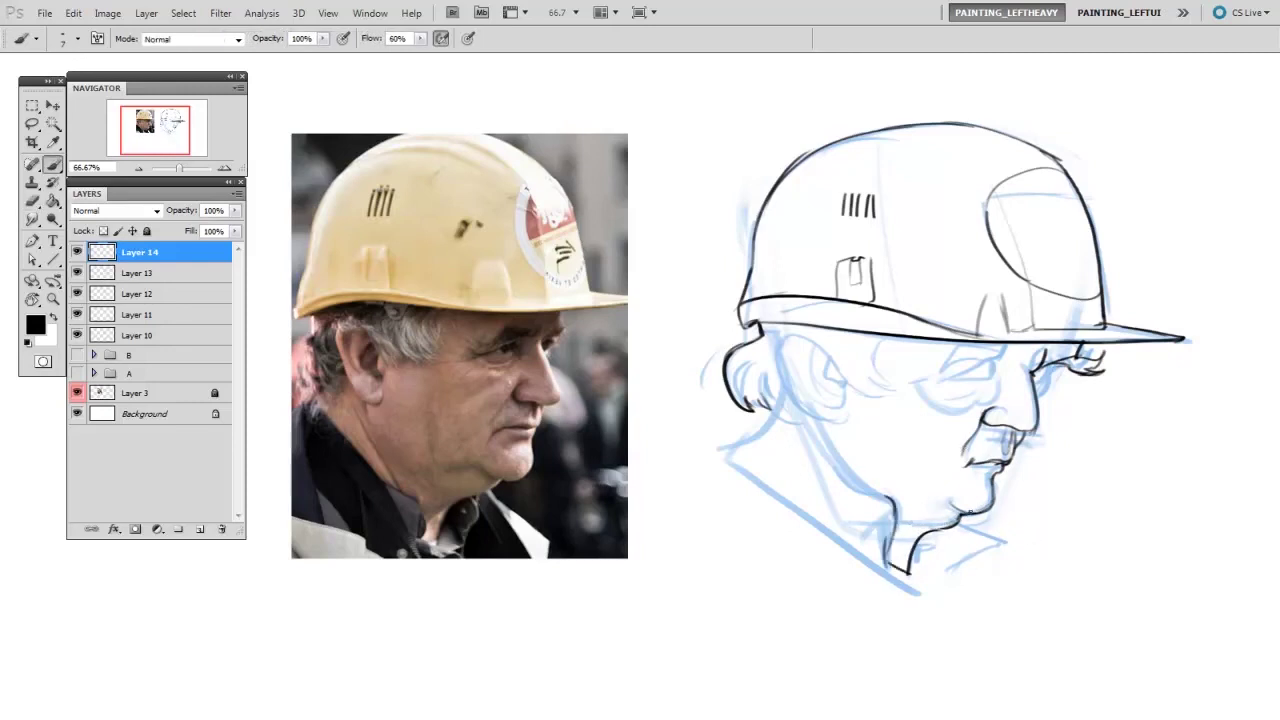
- Ink the front collar point, the back collar edges and the nape line below the head
drag(959, 520, 1003, 541)
drag(1003, 541, 964, 562)
mouse_move(786, 416)
mouse_down()
mouse_move(850, 490)
mouse_move(893, 502)
mouse_move(886, 579)
mouse_move(773, 495)
mouse_up()
drag(755, 430, 720, 448)
- Ink the sideburn hair under the brim and the ear with its inner folds
mouse_move(780, 340)
mouse_down()
mouse_move(826, 357)
mouse_move(862, 392)
mouse_move(896, 356)
mouse_up()
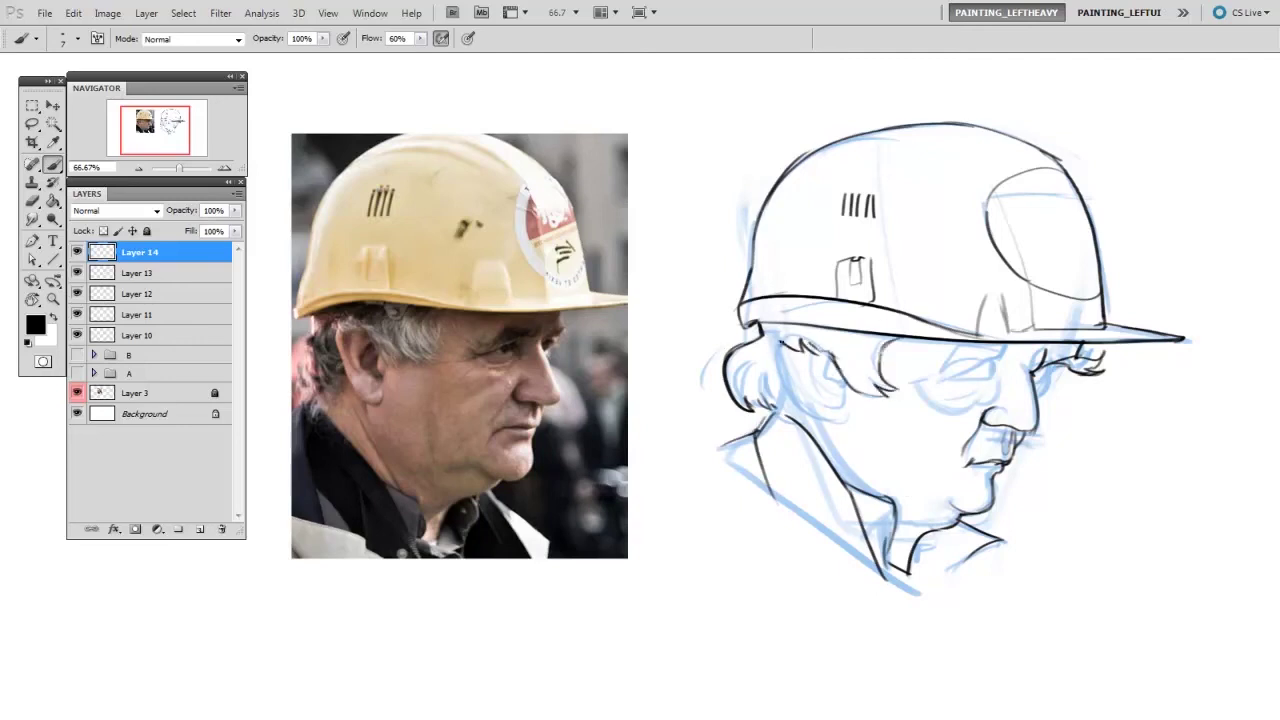
mouse_move(778, 342)
mouse_down()
mouse_move(826, 432)
mouse_move(852, 430)
mouse_up()
mouse_move(846, 396)
mouse_down()
mouse_move(850, 432)
mouse_move(830, 366)
mouse_move(812, 400)
mouse_move(846, 410)
mouse_up()
mouse_move(806, 352)
mouse_down()
mouse_move(792, 370)
mouse_move(813, 404)
mouse_up()
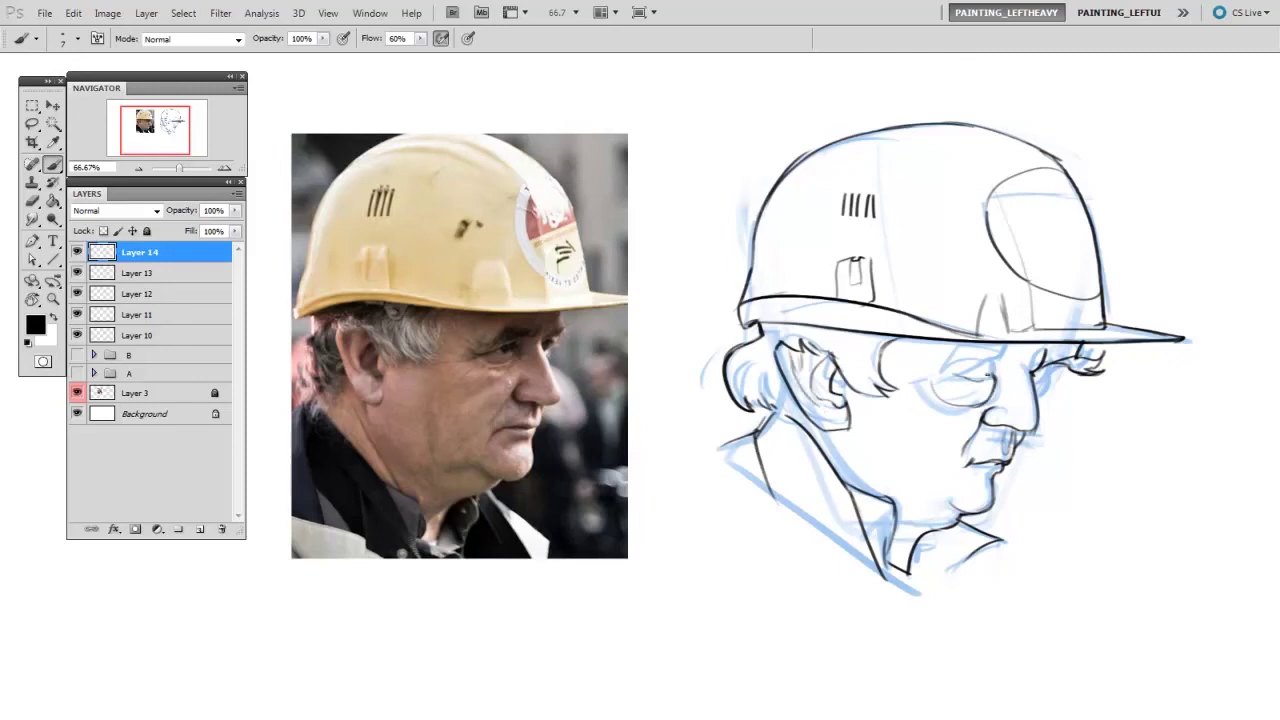
- Ink the near eye with its lid and brow, and the far eye beside the nose, correcting with the eraser
drag(993, 376, 962, 378)
mouse_move(990, 365)
mouse_down()
mouse_move(996, 376)
mouse_move(941, 374)
mouse_move(948, 360)
mouse_up()
key(e)
key(b)
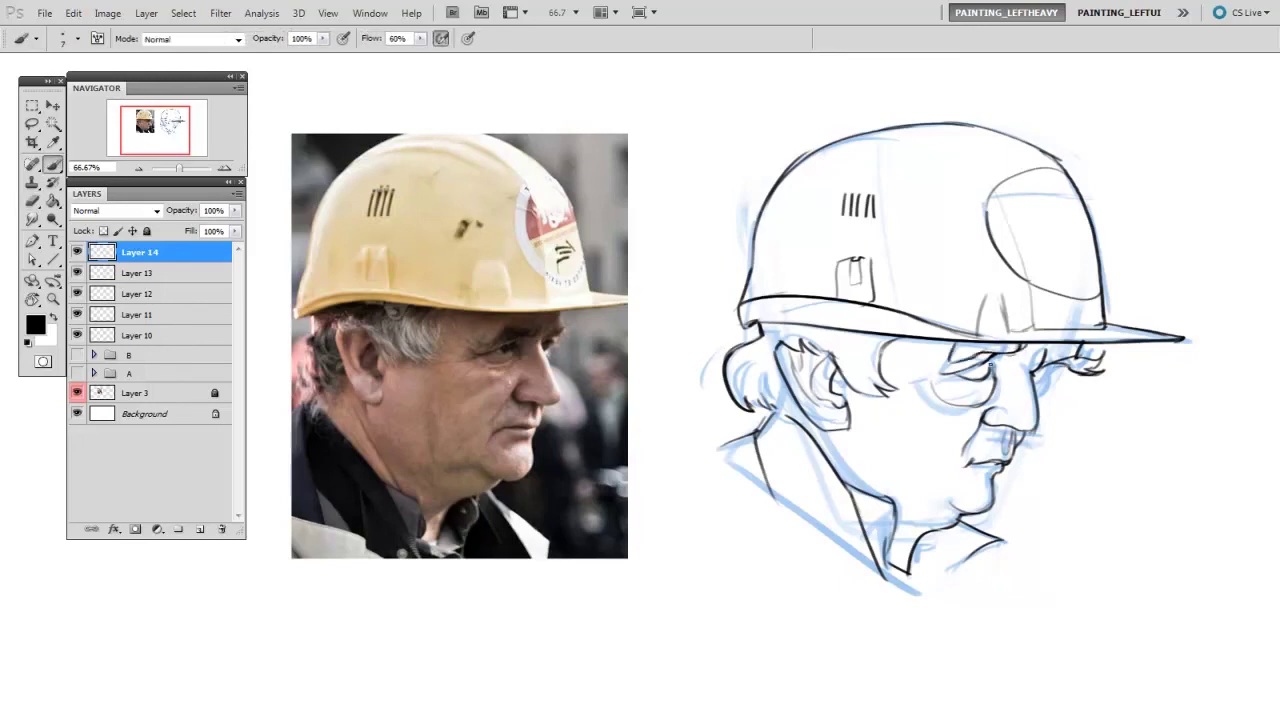
key(e)
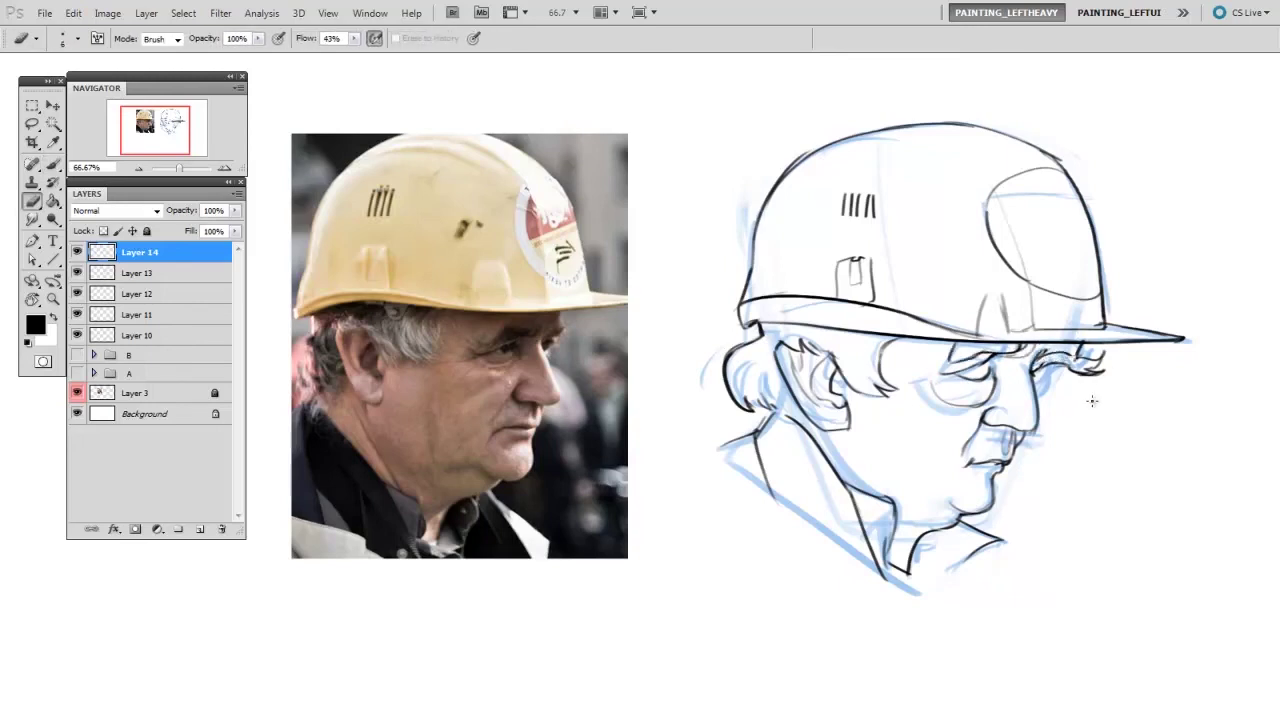
key(b)
drag(1040, 378, 1066, 362)
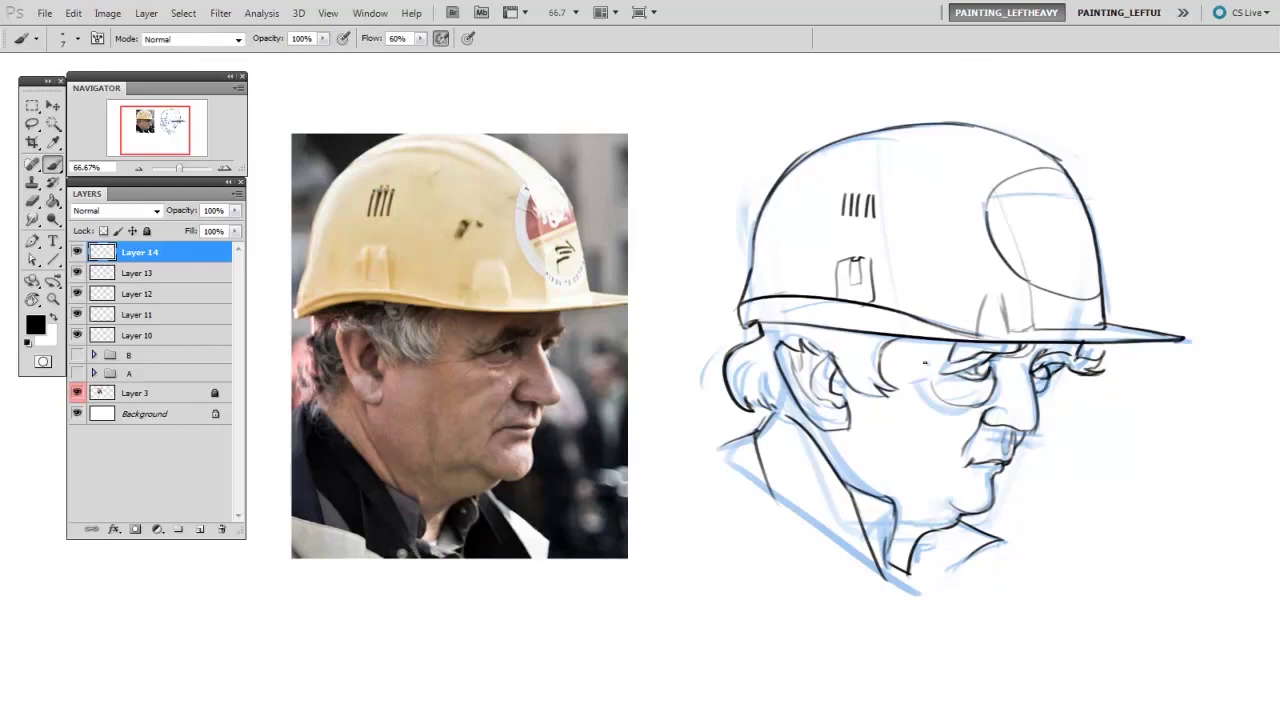
- Ink the crease and bag around the near eye and the cheek and jowl lines beside the chin
mouse_move(913, 382)
mouse_down()
mouse_move(949, 375)
mouse_move(982, 404)
mouse_move(994, 386)
mouse_up()
key(e)
key(b)
drag(901, 476, 955, 508)
key(e)
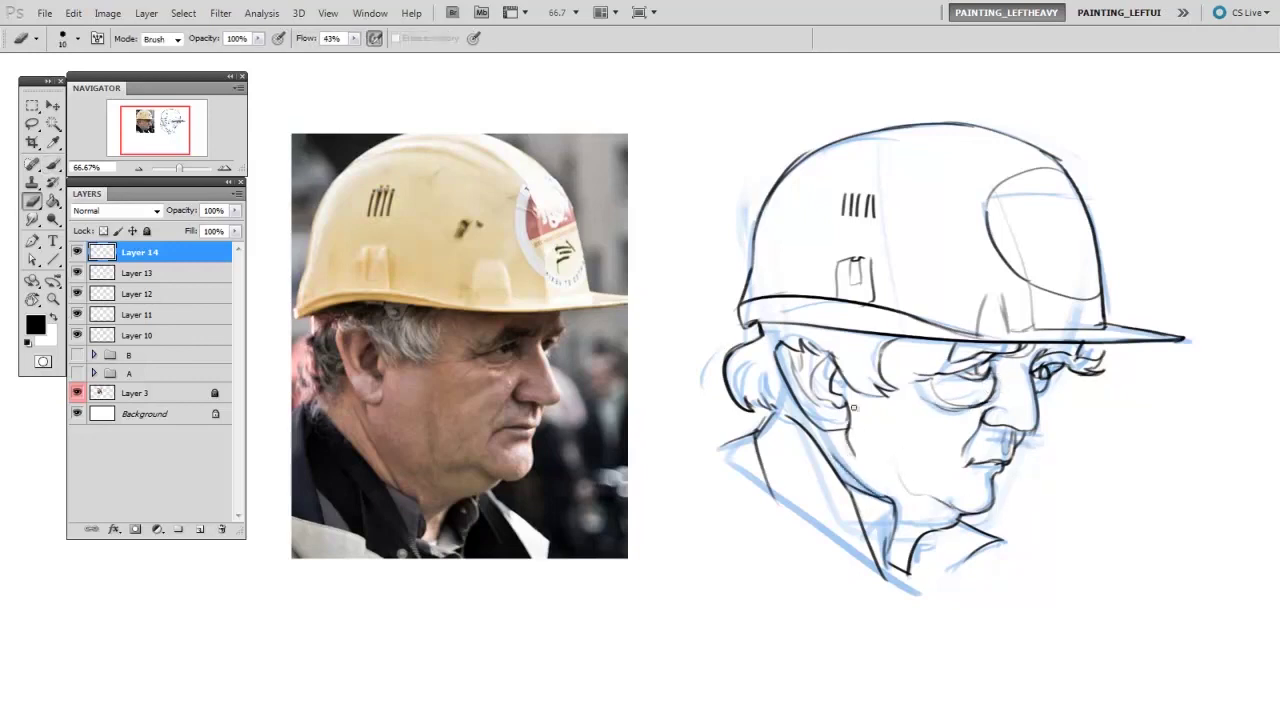
- Add inked strands to the hair behind the ear and clean up the line work with the eraser
key(b)
drag(747, 364, 755, 410)
drag(757, 369, 764, 403)
key(e)
key(b)
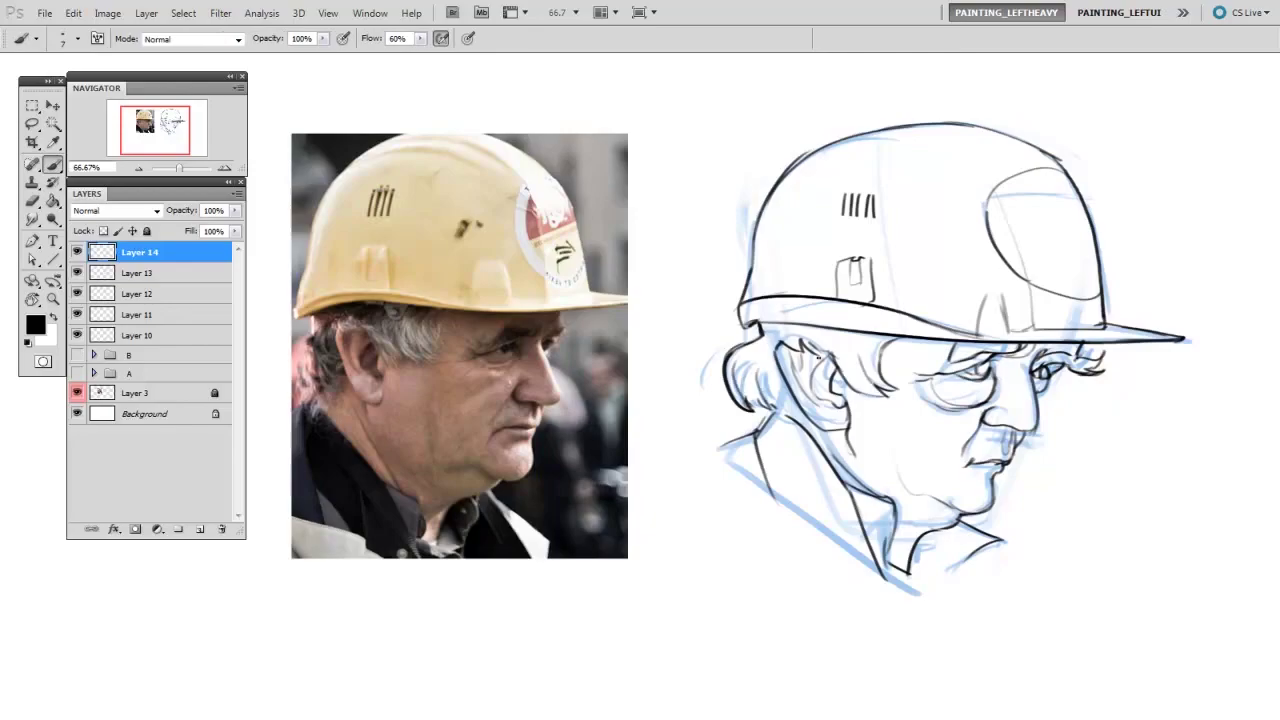
key(e)
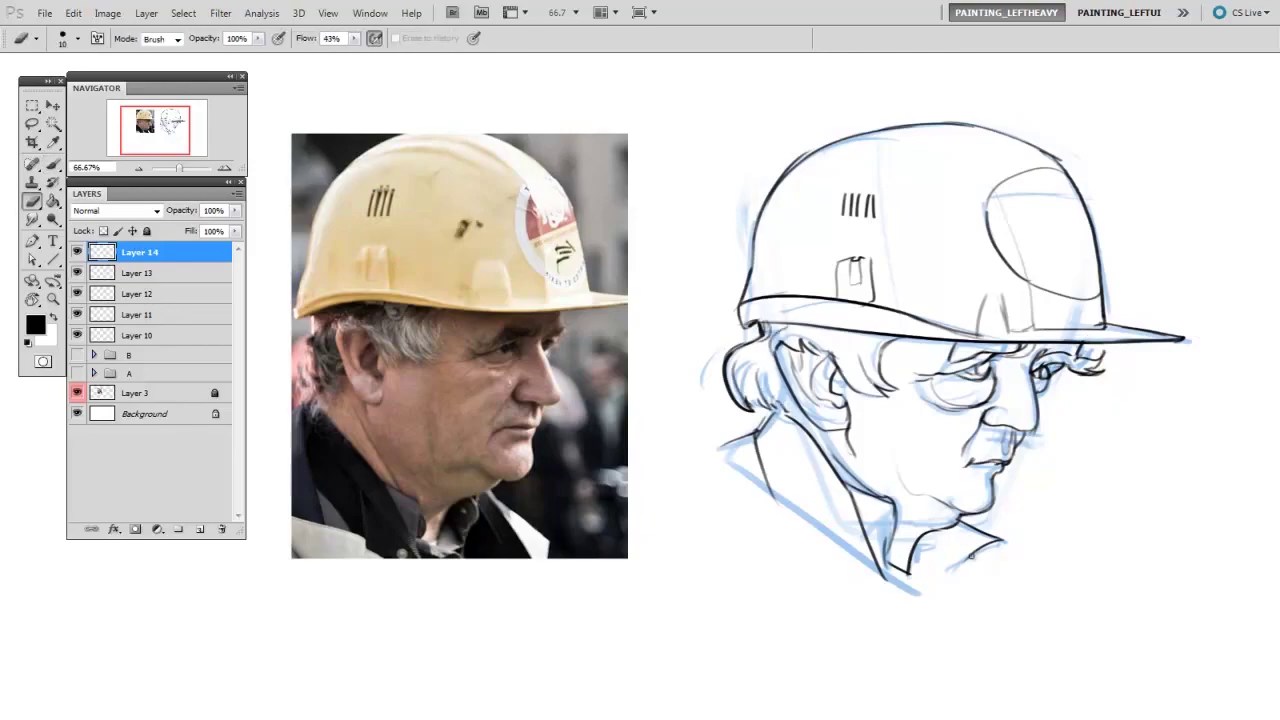